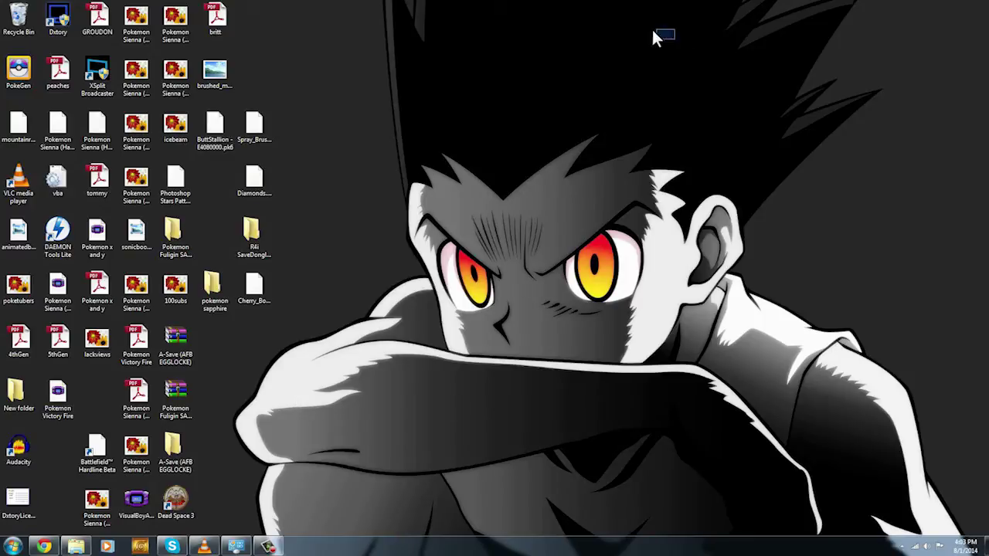
- Launch Dxtory and browse its tabs, ending on the Folder page saving to D:\Applications\videos\Dxtoryvids
{"action": "right_click", "coordinate": [654, 33]}
{"action": "left_click", "coordinate": [479, 60]}
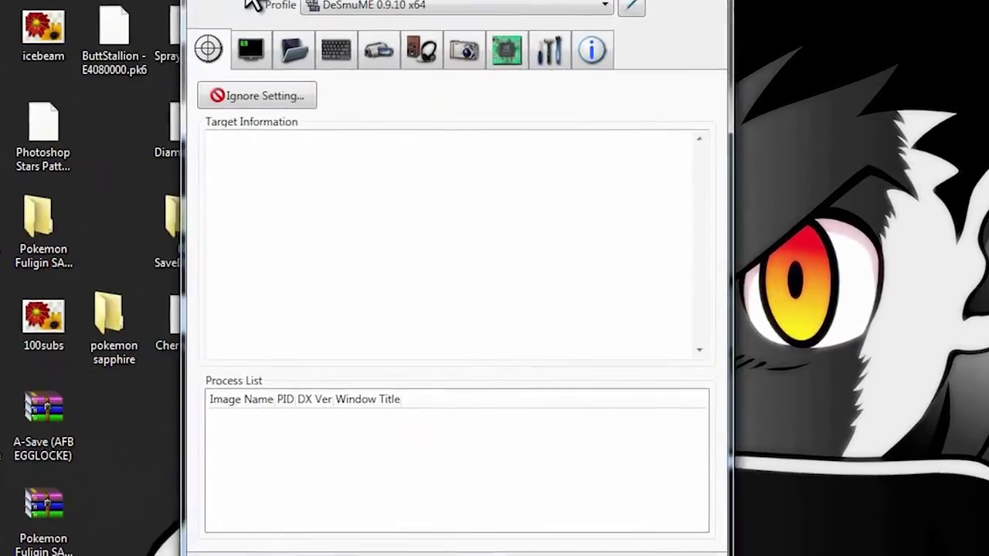
{"action": "left_click", "coordinate": [246, 47]}
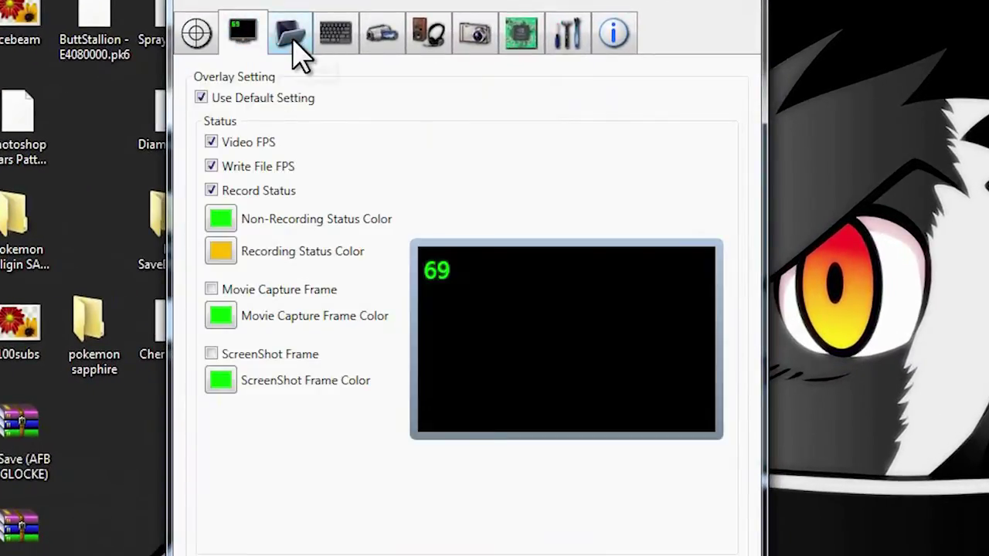
{"action": "left_click", "coordinate": [291, 40]}
{"action": "left_click", "coordinate": [201, 35]}
{"action": "left_click", "coordinate": [347, 43]}
{"action": "left_click", "coordinate": [433, 43]}
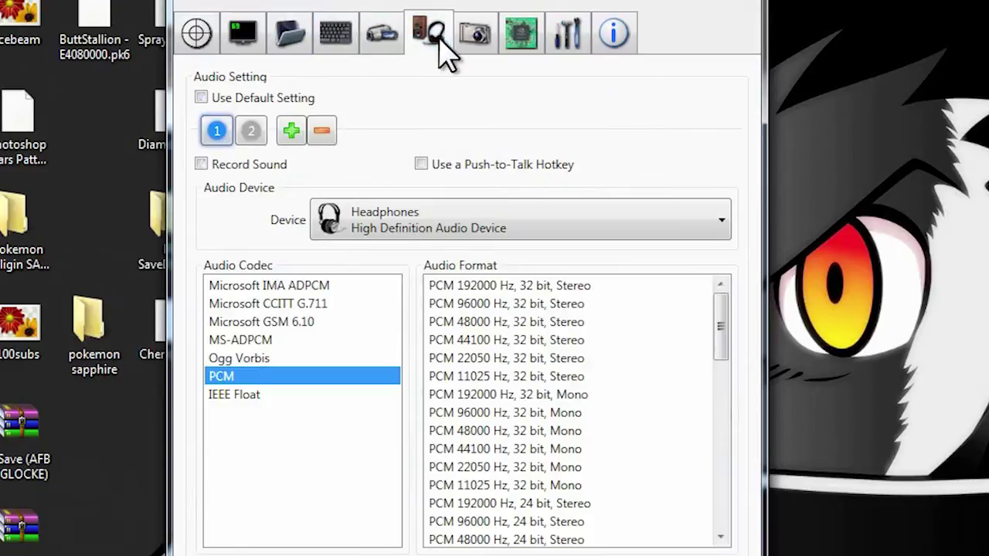
{"action": "left_click", "coordinate": [203, 35]}
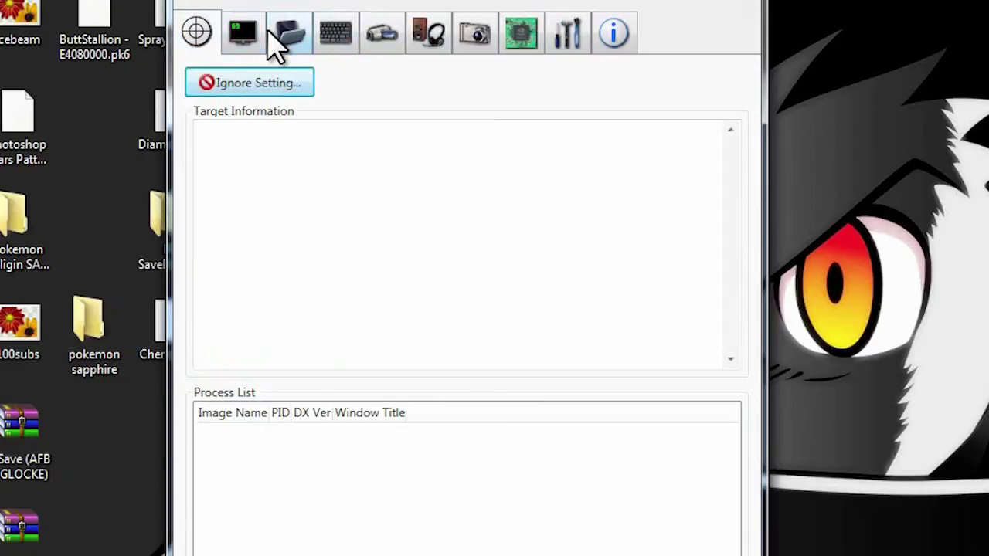
{"action": "left_click", "coordinate": [340, 50]}
{"action": "left_click", "coordinate": [287, 35]}
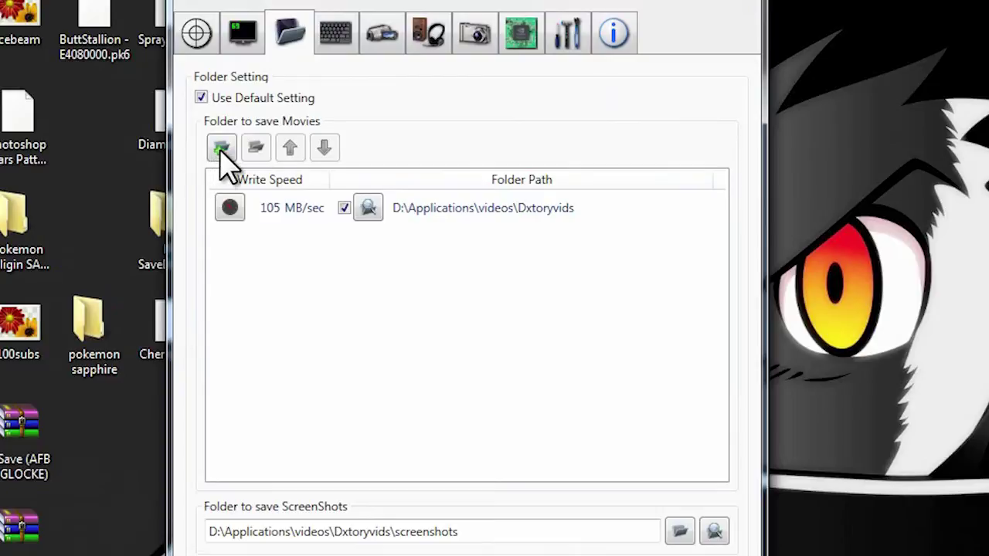
{"action": "left_click", "coordinate": [193, 36]}
{"action": "left_click", "coordinate": [286, 38]}
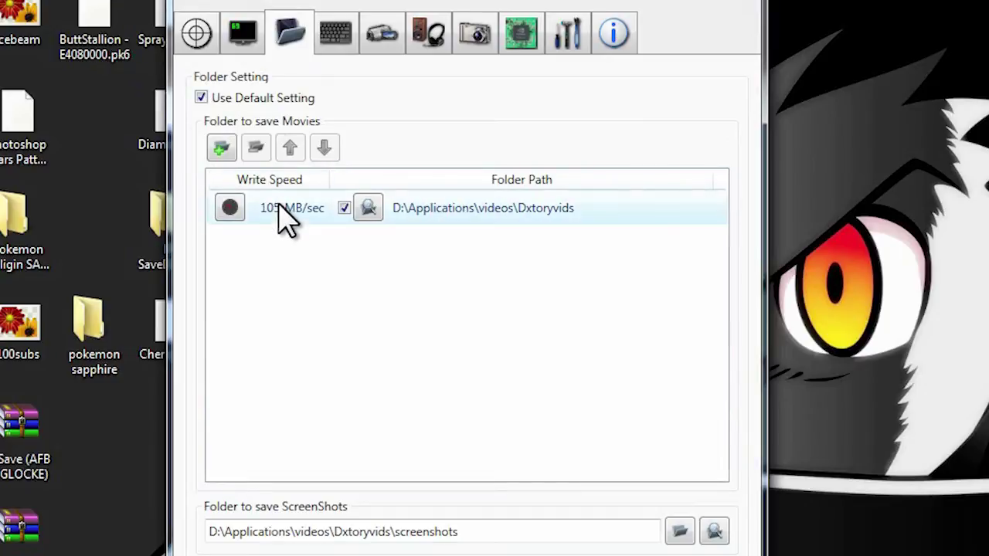
{"action": "left_click", "coordinate": [223, 150]}
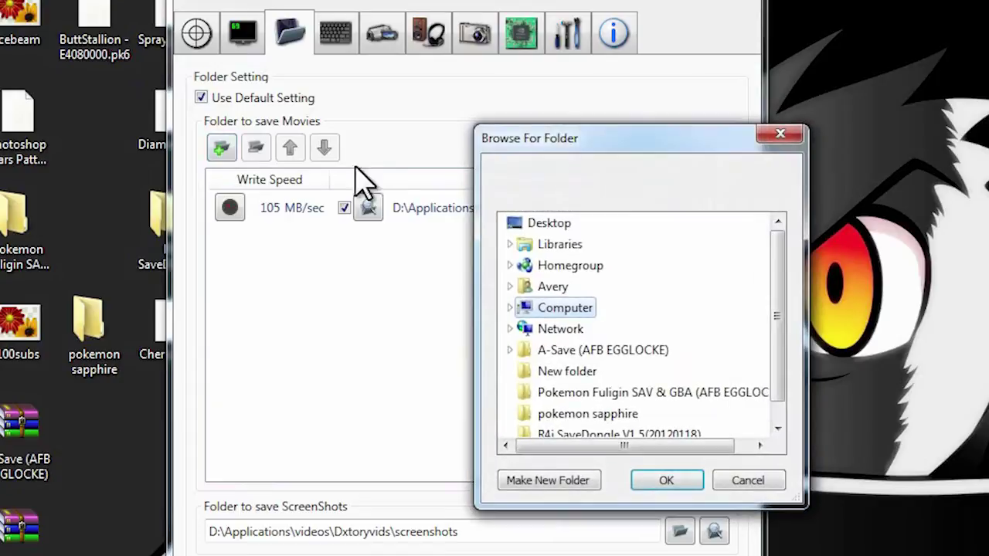
{"action": "scroll", "coordinate": [772, 384], "scroll_direction": "down", "scroll_amount": 2}
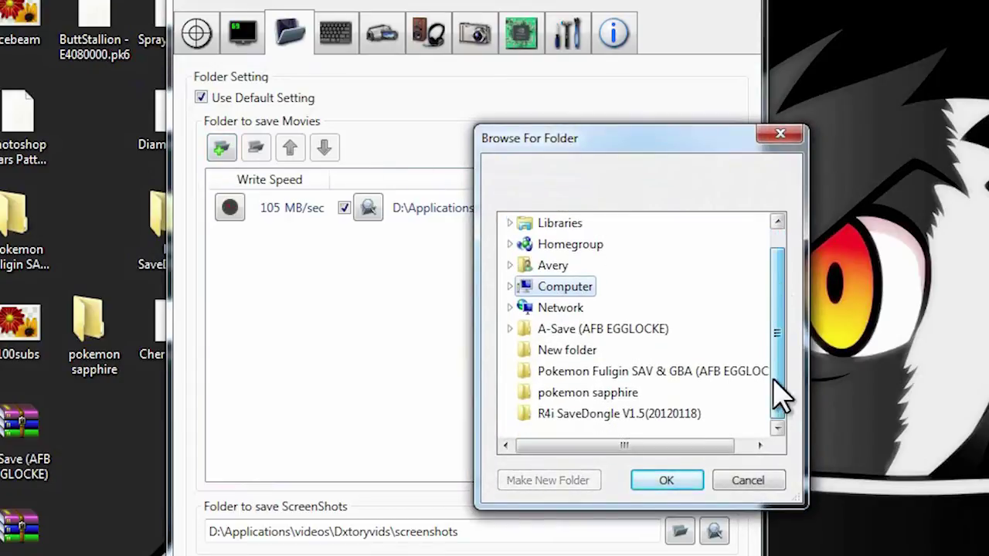
{"action": "left_click", "coordinate": [744, 481]}
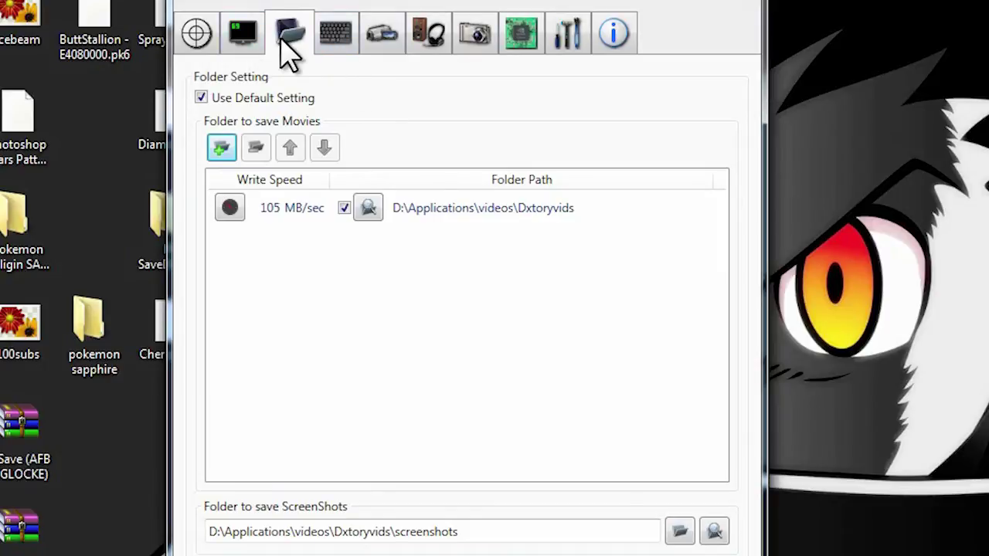
- Show the HotKey settings and select the Num 0 Start/Stop Movie Capture hotkey
{"action": "left_click", "coordinate": [334, 37]}
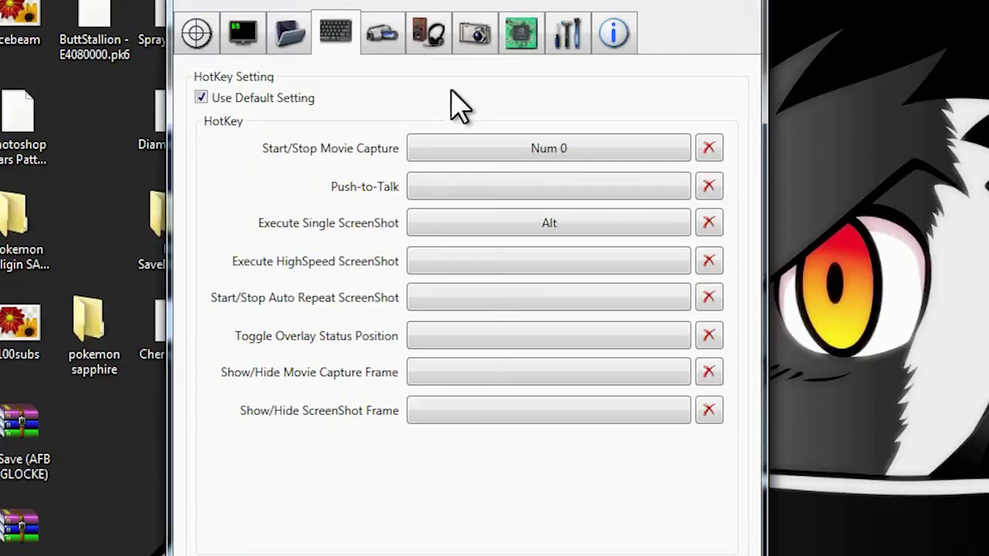
{"action": "left_click", "coordinate": [519, 155]}
- On the Movie tab, keep 30 fps and Lagarith Lossless Codec, then view the Audio page
{"action": "left_click", "coordinate": [385, 34]}
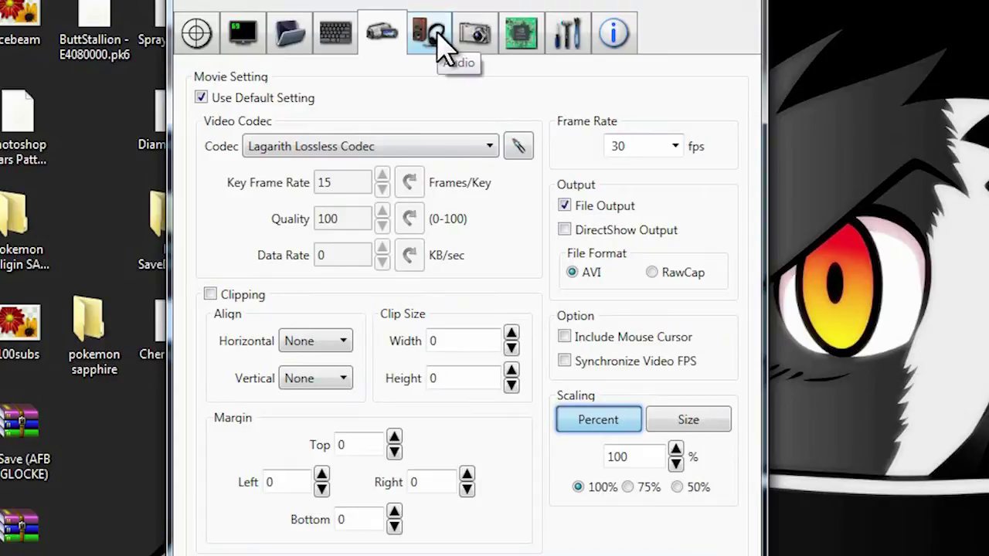
{"action": "left_click", "coordinate": [677, 151]}
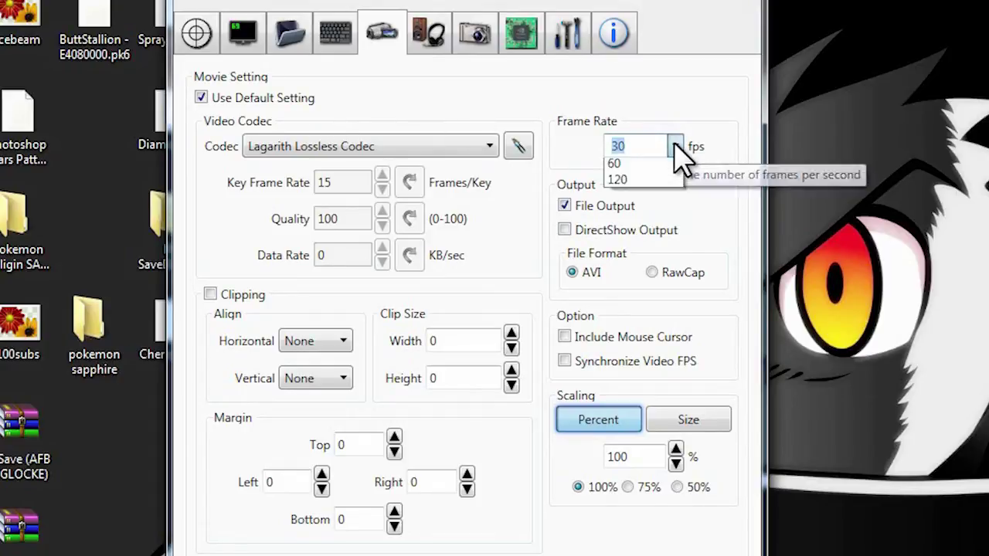
{"action": "left_click", "coordinate": [677, 149]}
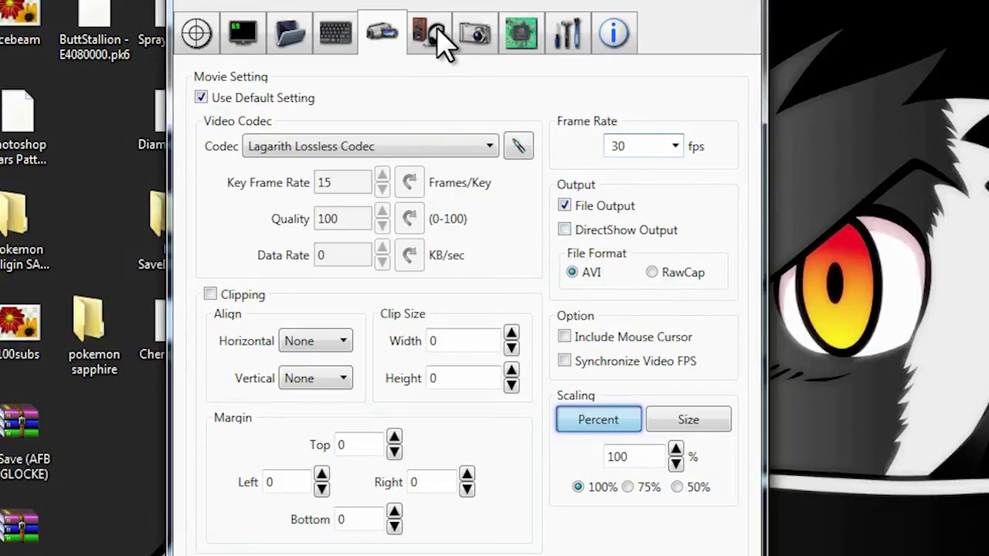
{"action": "left_click", "coordinate": [445, 139]}
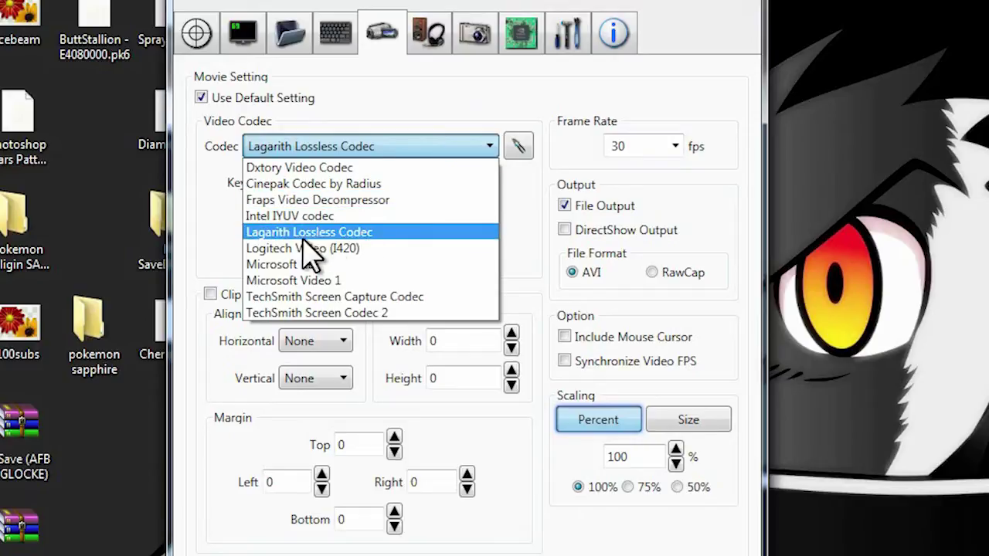
{"action": "left_click", "coordinate": [519, 246]}
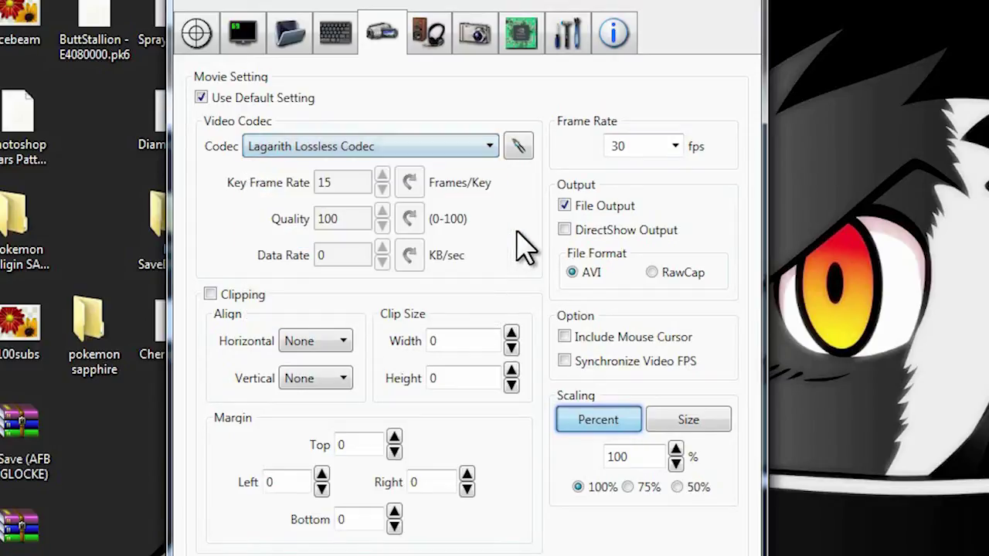
{"action": "left_click", "coordinate": [433, 47]}
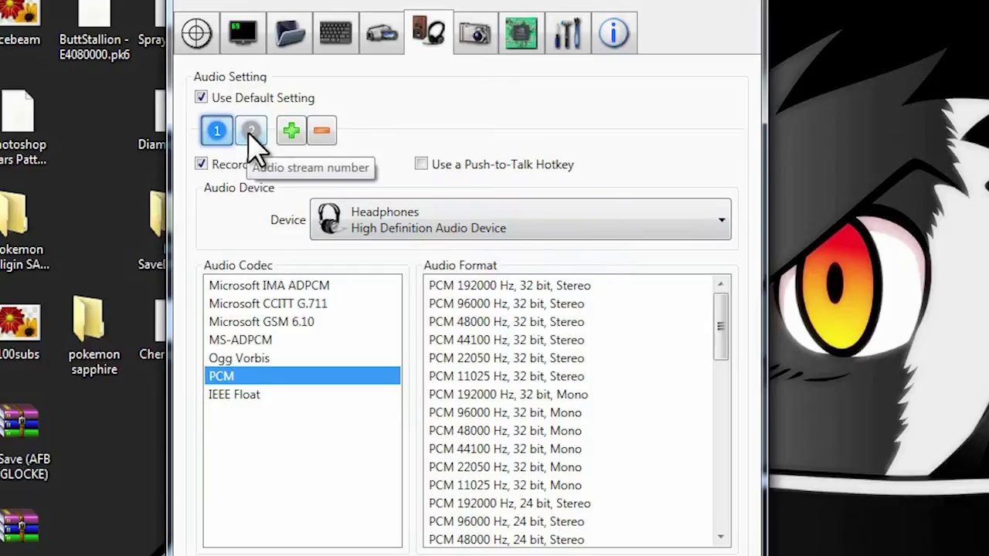
{"action": "left_click", "coordinate": [362, 241]}
{"action": "left_click", "coordinate": [353, 225]}
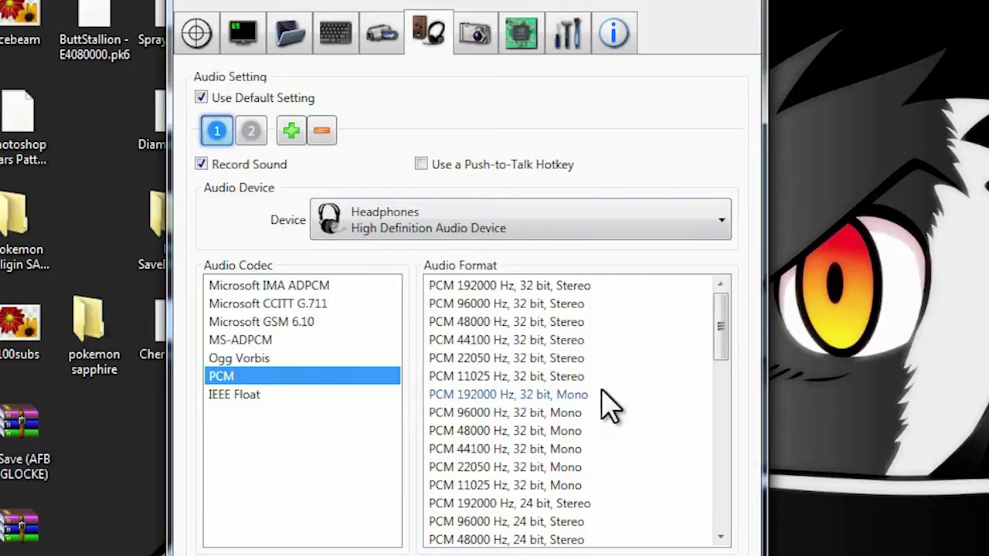
{"action": "left_click_drag", "start_coordinate": [718, 340], "coordinate": [714, 549]}
{"action": "scroll", "coordinate": [719, 541], "scroll_direction": "up", "scroll_amount": 4}
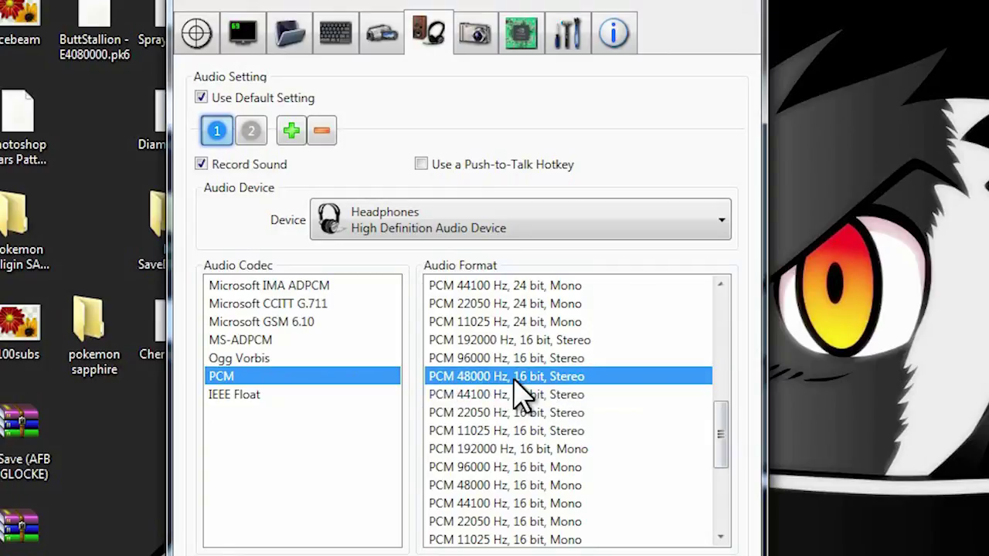
{"action": "mouse_move", "coordinate": [727, 442]}
{"action": "left_mouse_down"}
{"action": "mouse_move", "coordinate": [725, 308]}
{"action": "mouse_move", "coordinate": [710, 362]}
{"action": "mouse_move", "coordinate": [719, 459]}
{"action": "mouse_move", "coordinate": [720, 442]}
{"action": "left_mouse_up"}
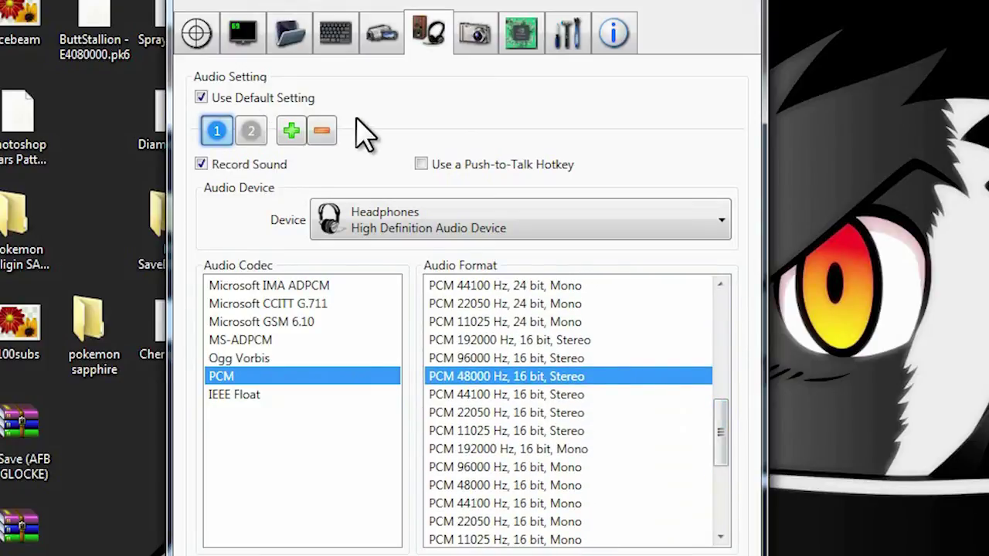
- Add a third audio stream recording the Blue Snowball microphone
{"action": "left_click", "coordinate": [292, 133]}
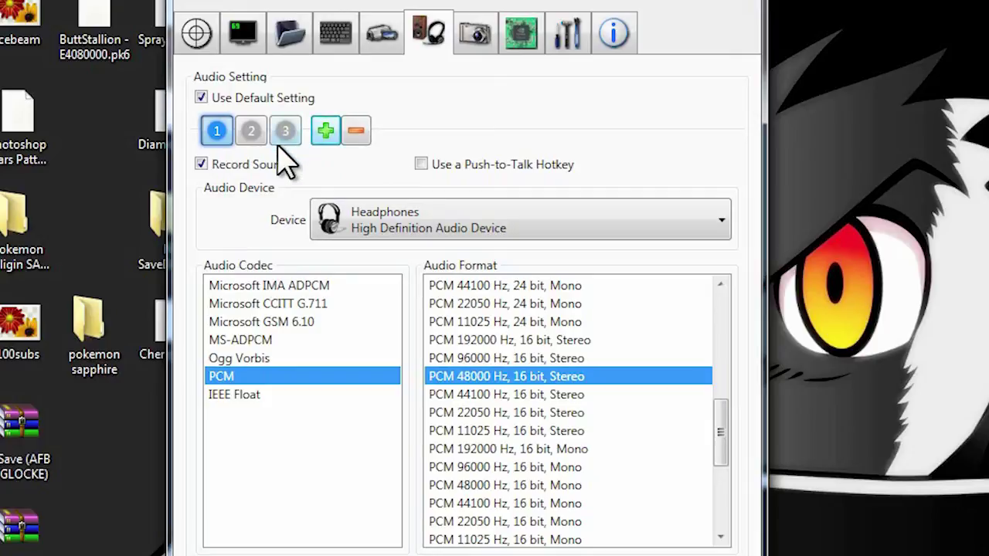
{"action": "left_click", "coordinate": [286, 132]}
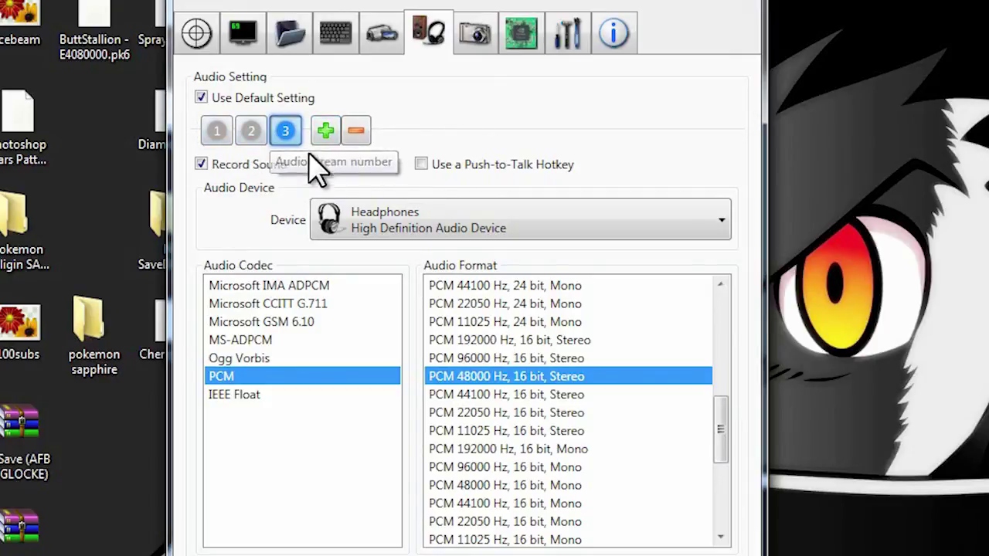
{"action": "left_click", "coordinate": [255, 136]}
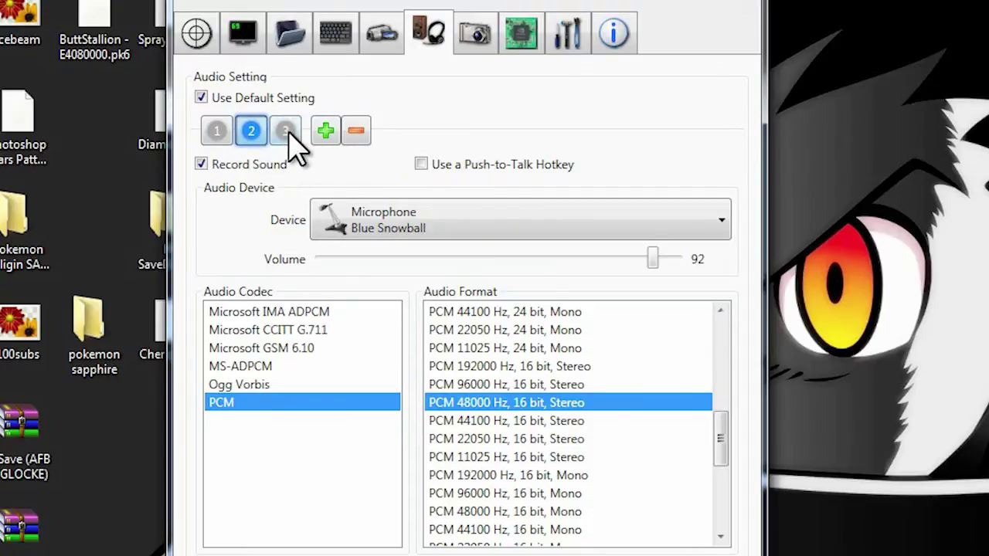
{"action": "left_click", "coordinate": [287, 135]}
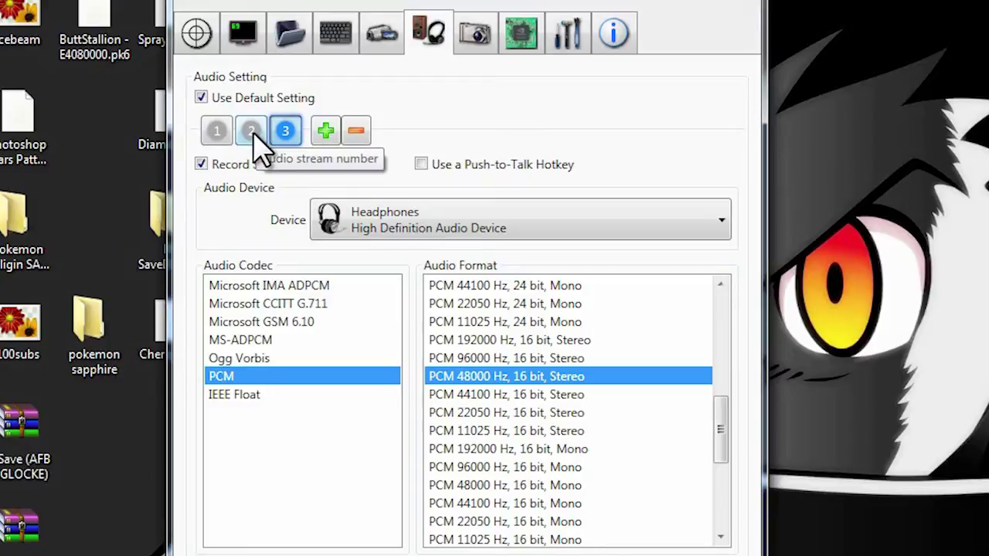
{"action": "left_click", "coordinate": [410, 231]}
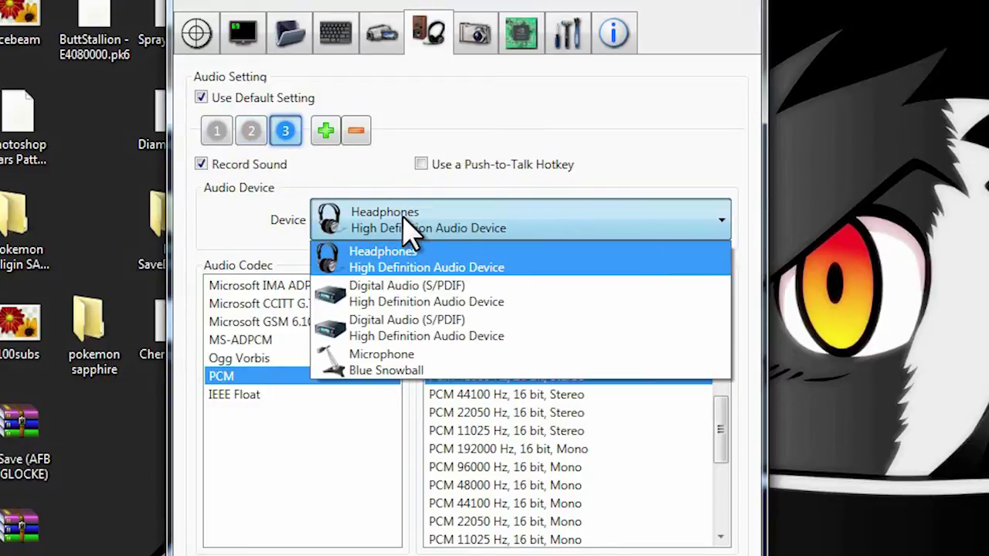
{"action": "left_click", "coordinate": [396, 372]}
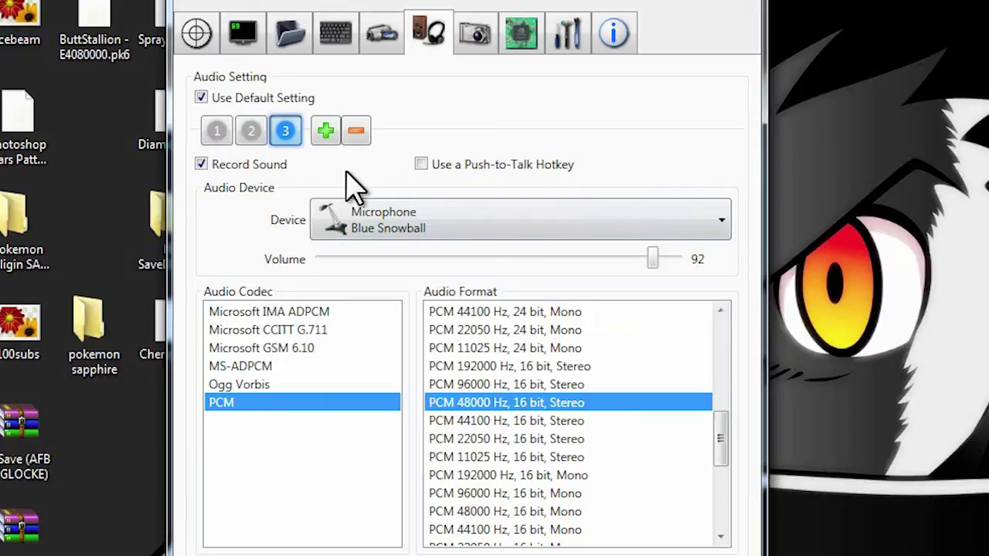
- Compare the settings of audio streams 1 and 2
{"action": "left_click", "coordinate": [220, 130]}
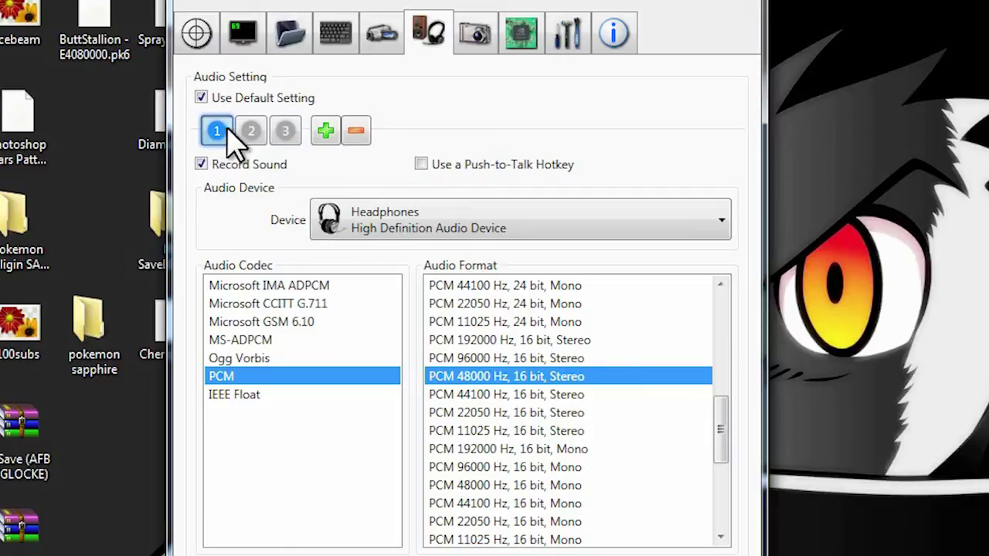
{"action": "left_click", "coordinate": [251, 131]}
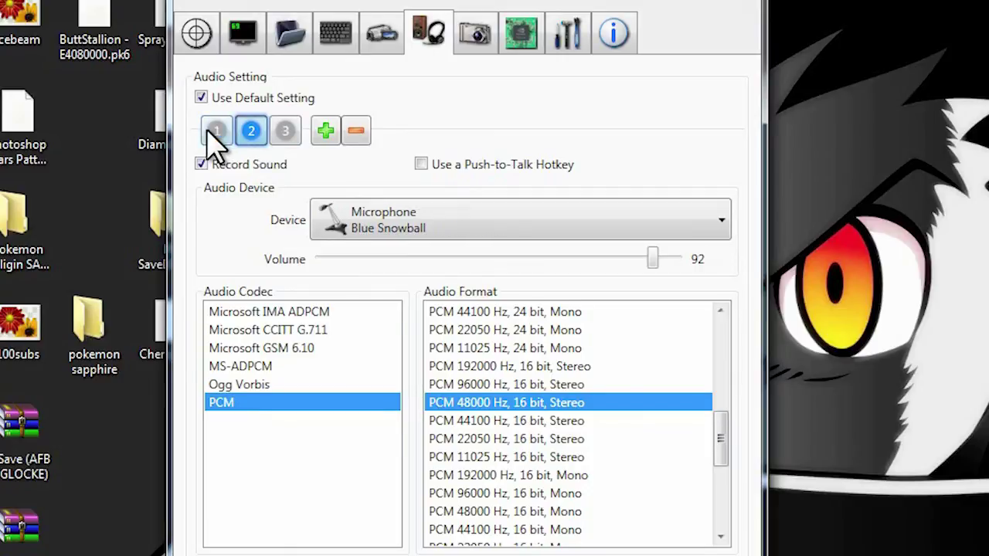
{"action": "left_click", "coordinate": [219, 131]}
{"action": "left_click", "coordinate": [249, 133]}
{"action": "left_click", "coordinate": [222, 133]}
{"action": "left_click", "coordinate": [251, 131]}
{"action": "left_click", "coordinate": [217, 131]}
{"action": "left_click", "coordinate": [251, 133]}
- Delete the third audio stream, leaving only streams 1 and 2
{"action": "left_click", "coordinate": [286, 133]}
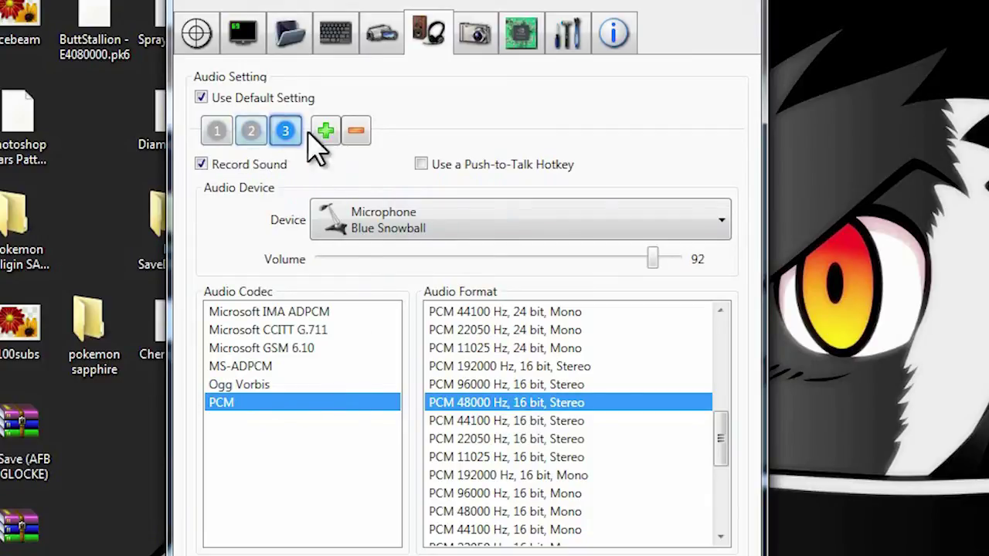
{"action": "left_click", "coordinate": [356, 132]}
{"action": "left_click", "coordinate": [250, 131]}
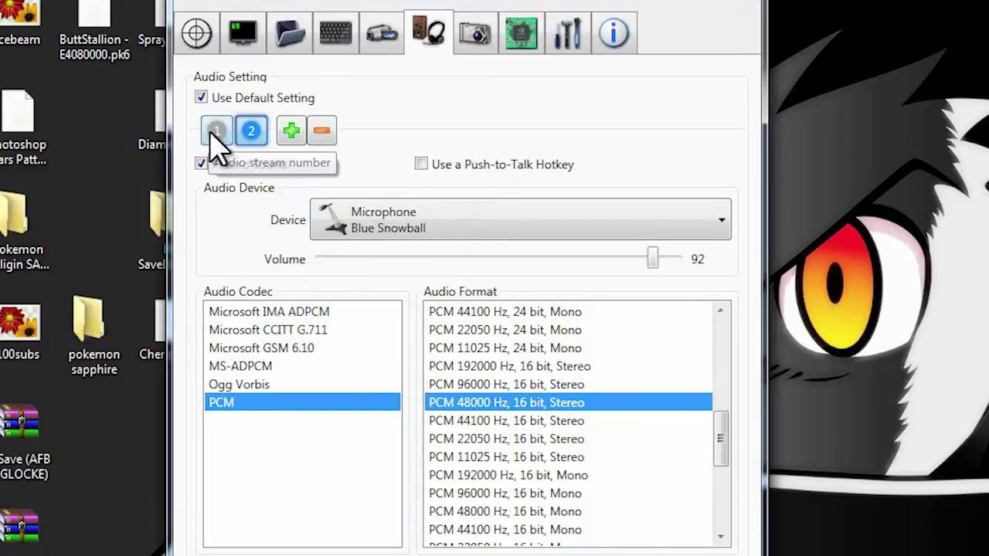
{"action": "left_click", "coordinate": [216, 131]}
{"action": "left_click", "coordinate": [473, 46]}
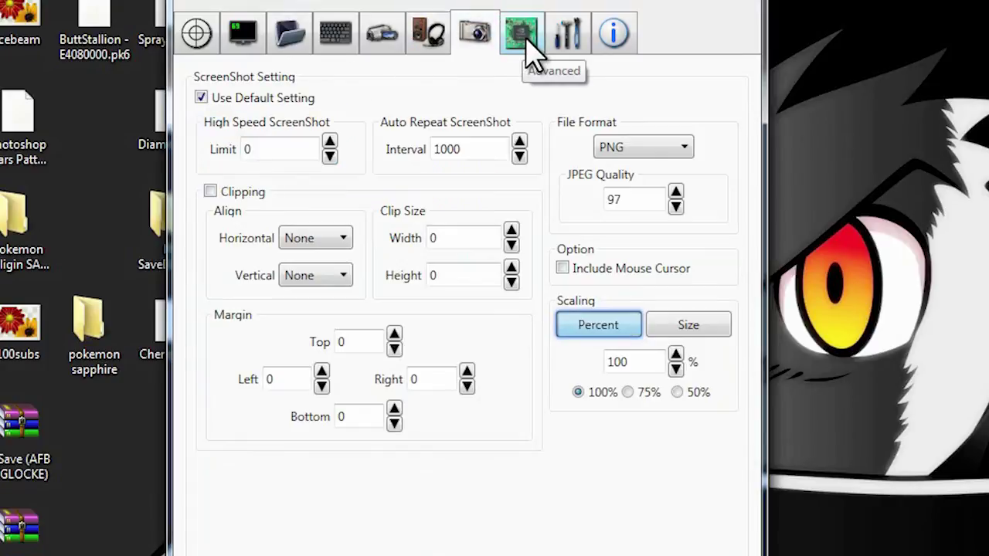
- Keep PNG as the screenshot format, then review the Tools, global, Info and Target pages
{"action": "left_click", "coordinate": [628, 146]}
{"action": "left_click", "coordinate": [628, 147]}
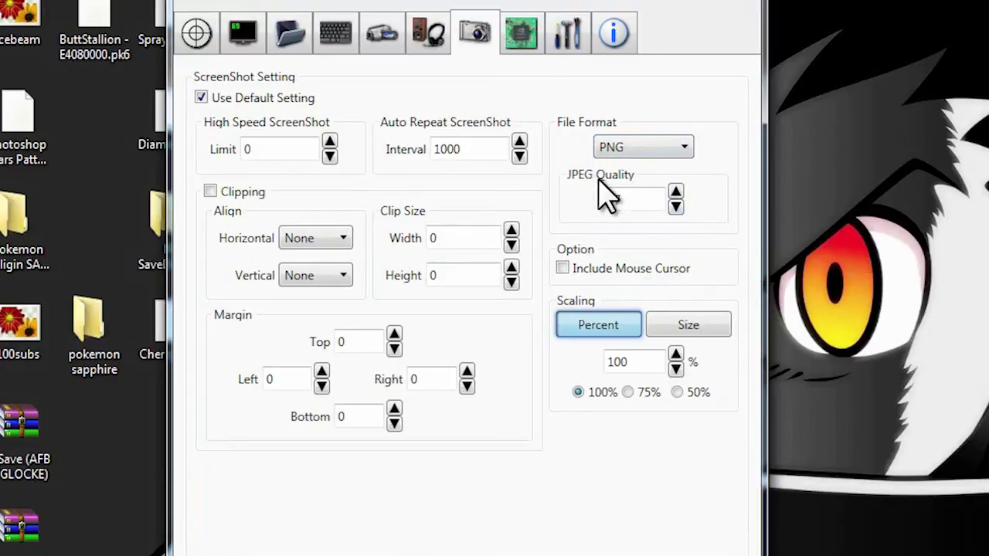
{"action": "left_click", "coordinate": [523, 39]}
{"action": "left_click", "coordinate": [570, 42]}
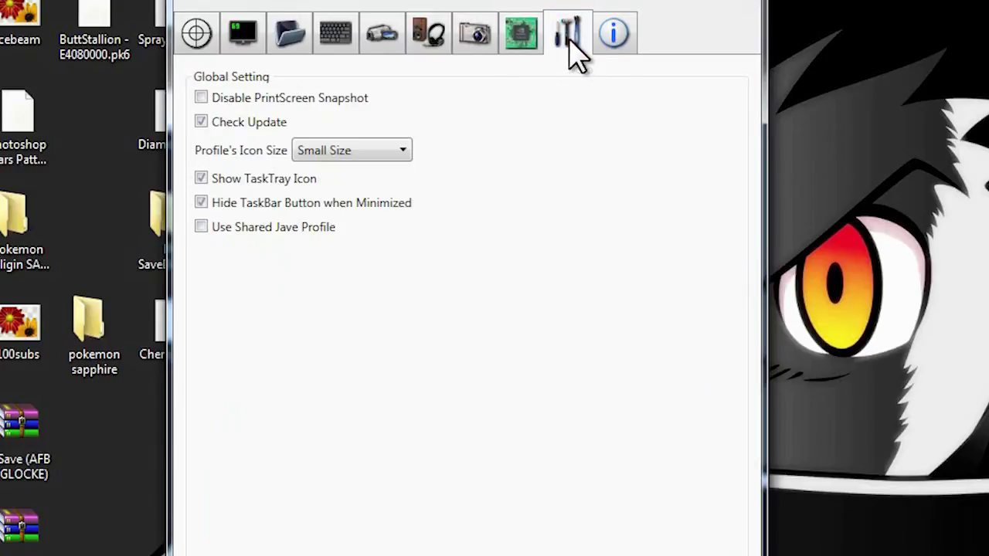
{"action": "left_click", "coordinate": [619, 38]}
{"action": "left_click", "coordinate": [195, 33]}
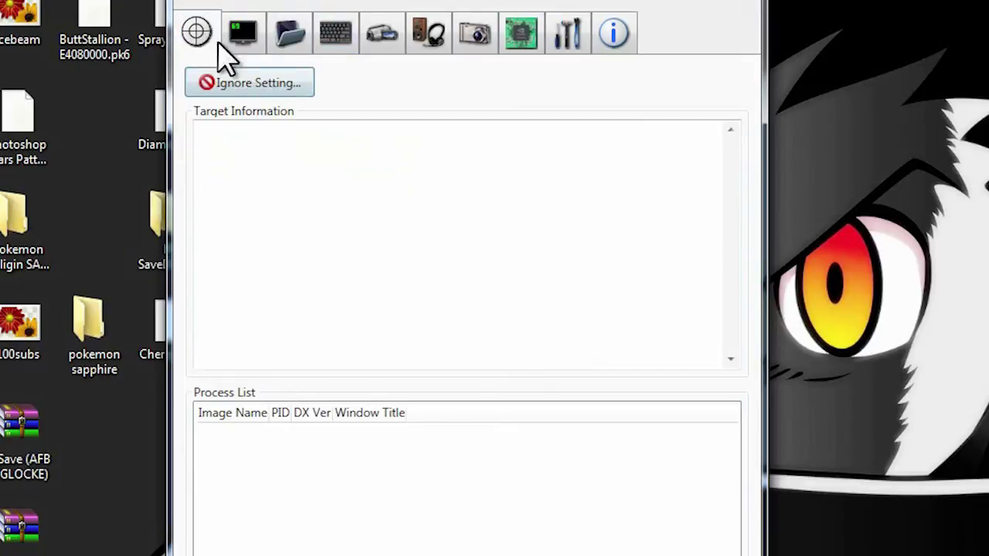
{"action": "left_click", "coordinate": [384, 33]}
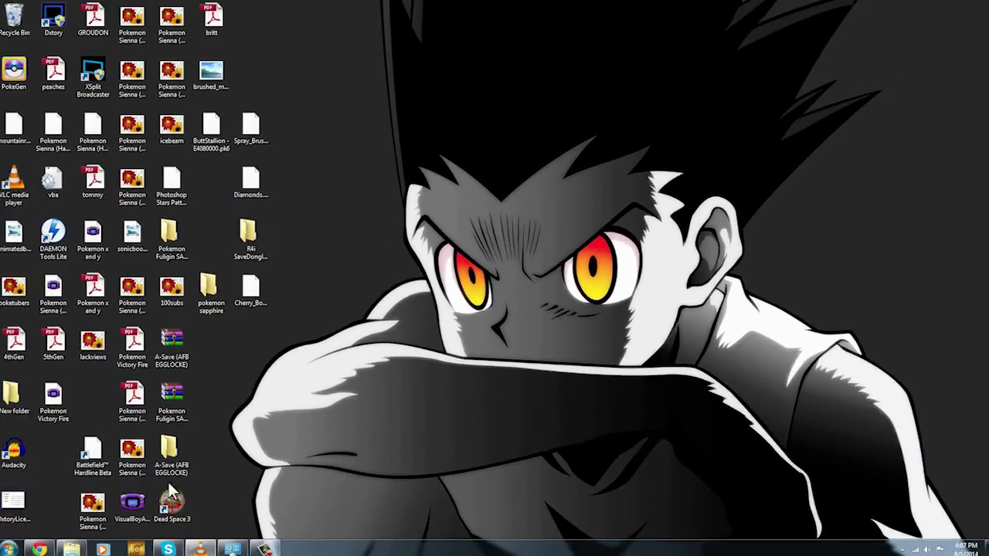
- Launch VisualBoyAdvance and load the 'Pokemon x and y' ROM through File > Open
{"action": "double_click", "coordinate": [132, 506]}
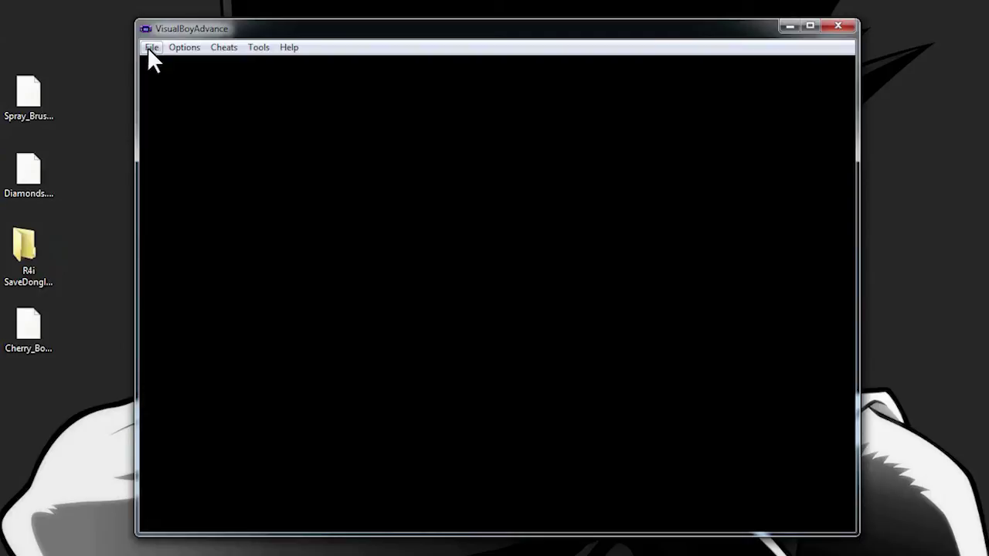
{"action": "left_click", "coordinate": [152, 48]}
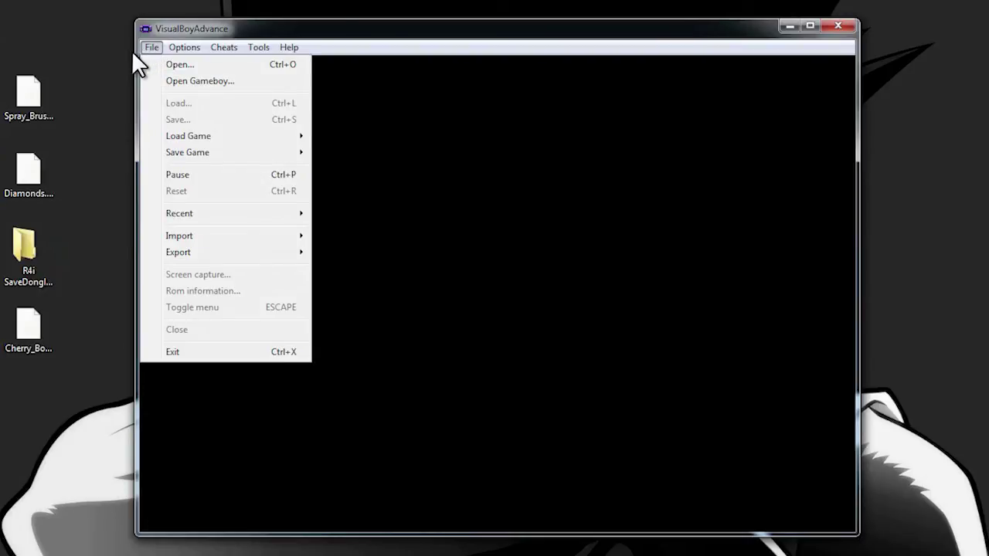
{"action": "left_click", "coordinate": [160, 32]}
{"action": "left_click", "coordinate": [152, 48]}
{"action": "left_click", "coordinate": [174, 66]}
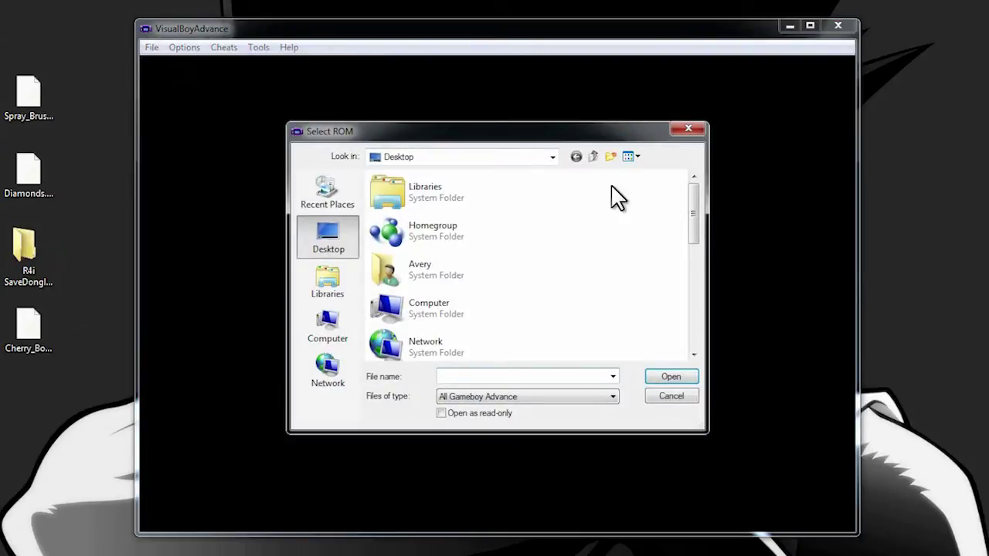
{"action": "left_click_drag", "start_coordinate": [694, 217], "coordinate": [698, 364]}
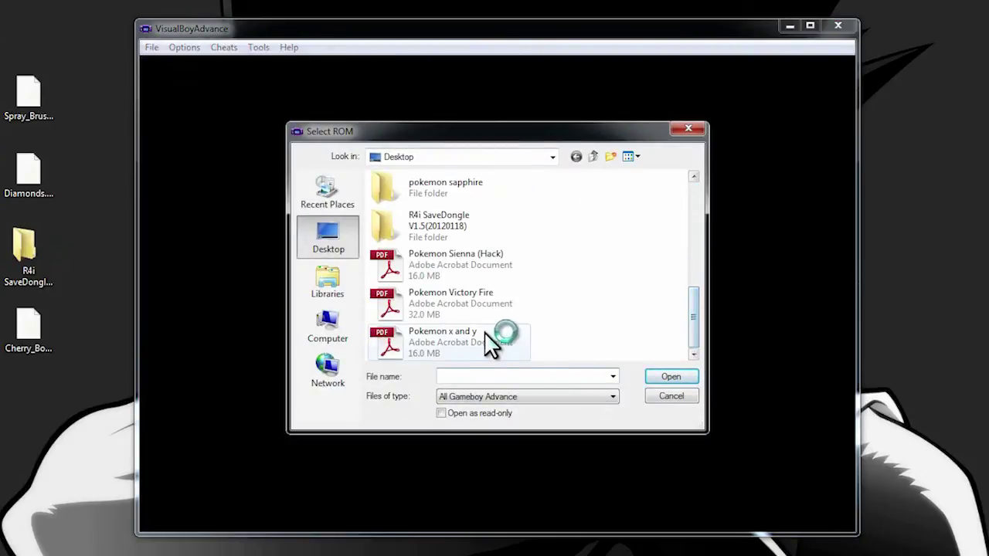
{"action": "left_click", "coordinate": [491, 340]}
{"action": "left_click", "coordinate": [671, 376]}
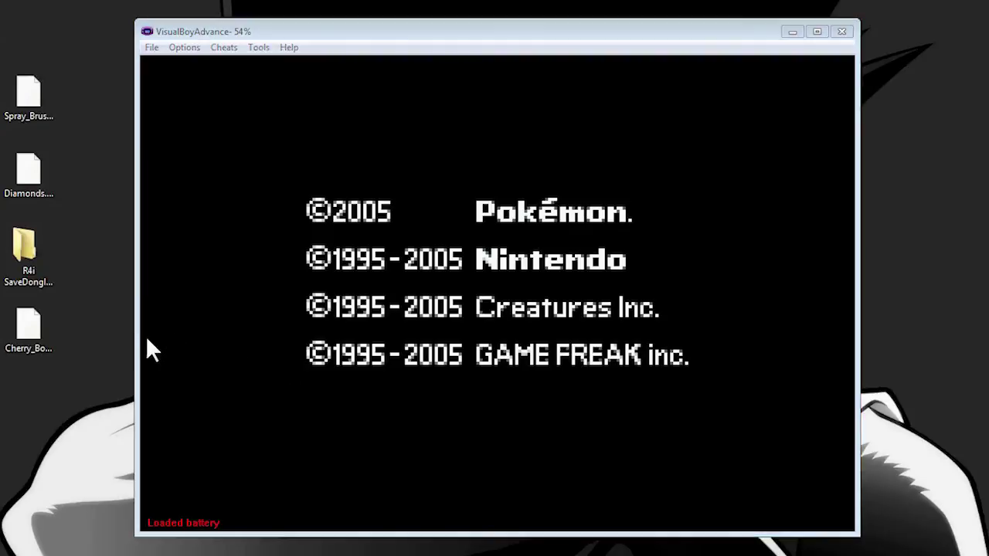
- Fast-forward the intro and start a new game up to the professor presenting a POKéMON
{"action": "left_click", "coordinate": [276, 32]}
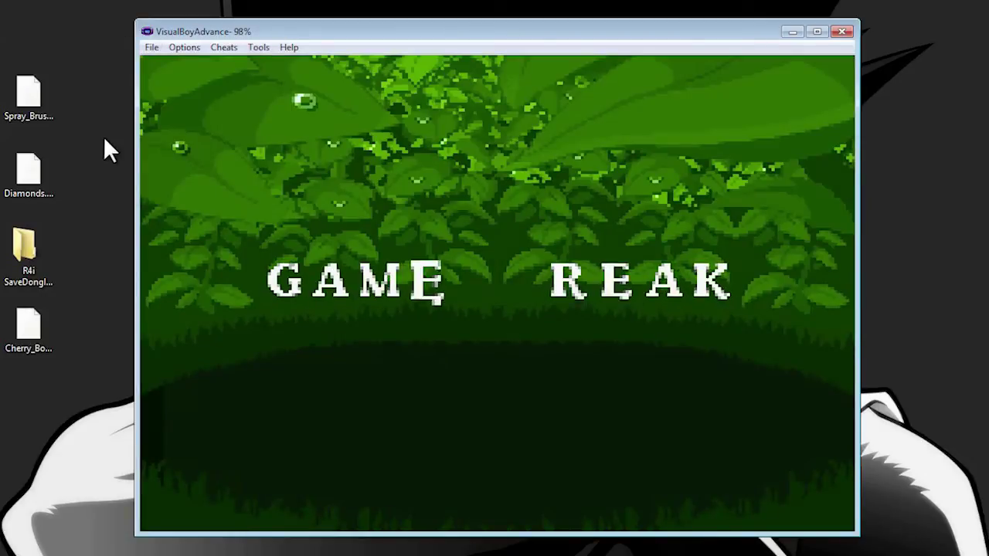
{"action": "key", "text": "space"}
{"action": "key", "text": "Return"}
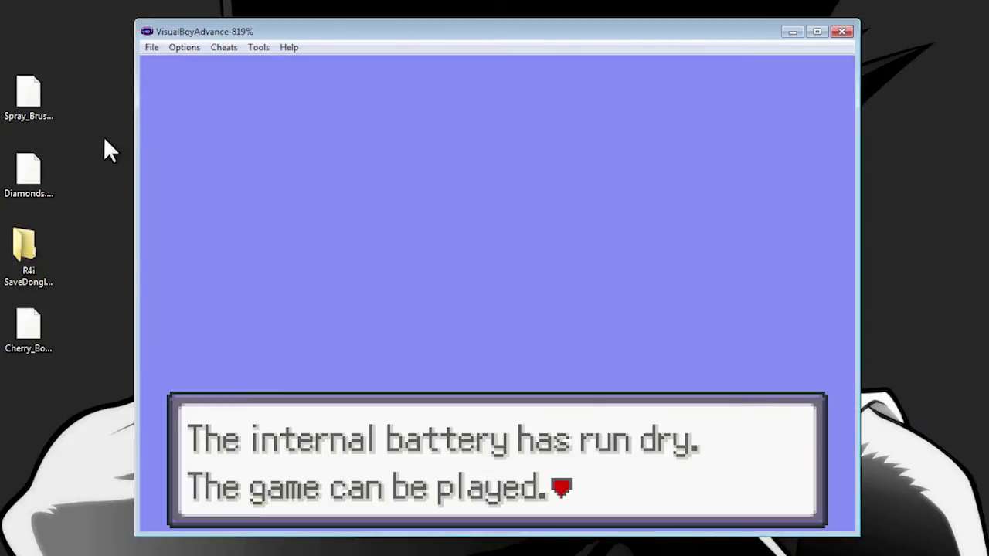
{"action": "key", "text": "z"}
{"action": "key", "text": "z"}
{"action": "key", "text": "z"}
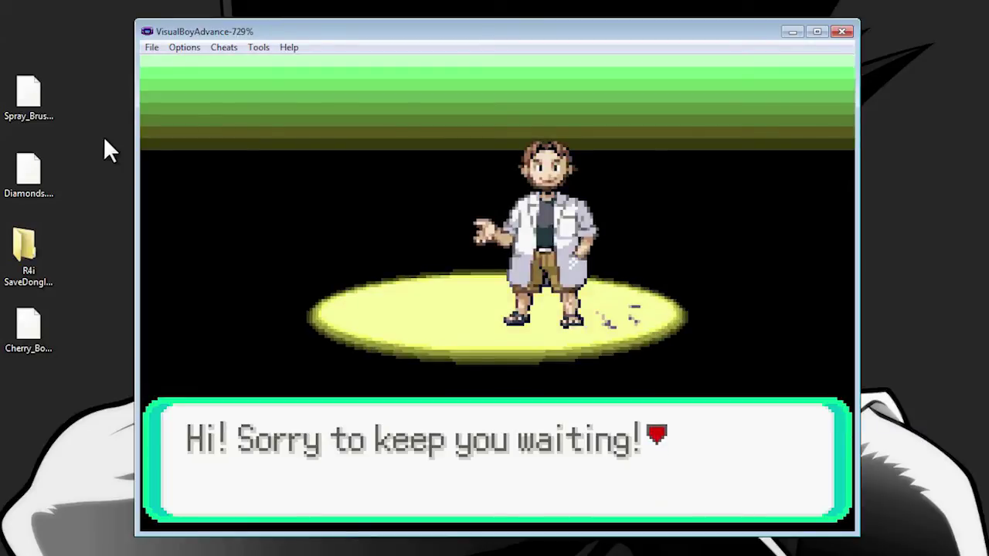
{"action": "key", "text": "z"}
{"action": "key", "text": "z"}
{"action": "key", "text": "z"}
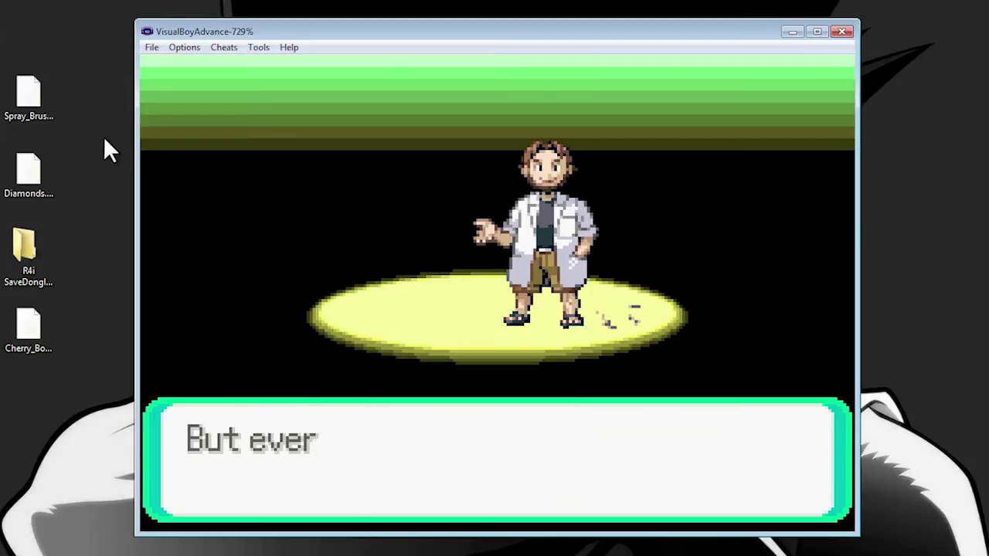
{"action": "key", "text": "z"}
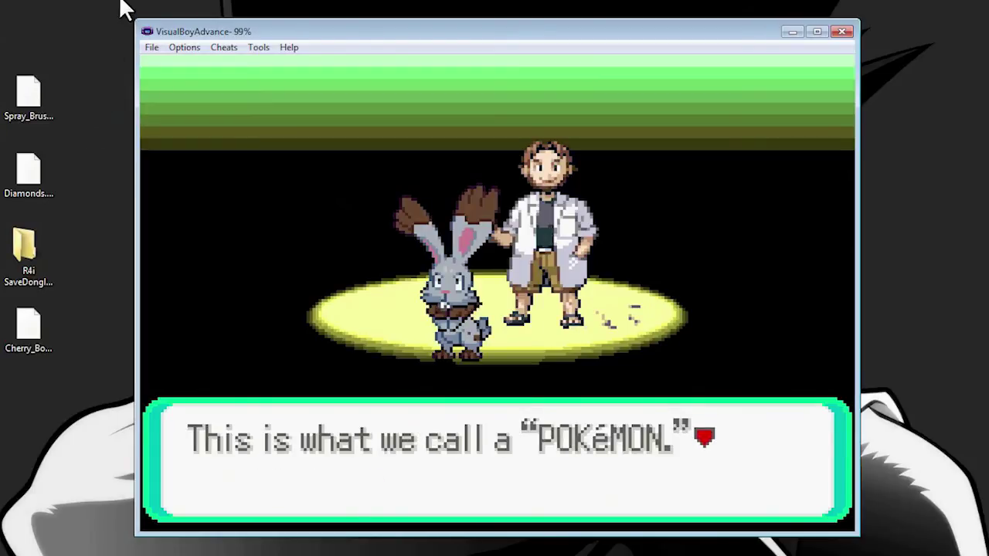
- Set Options > Video > Render Method to Direct3D
{"action": "left_click", "coordinate": [181, 45]}
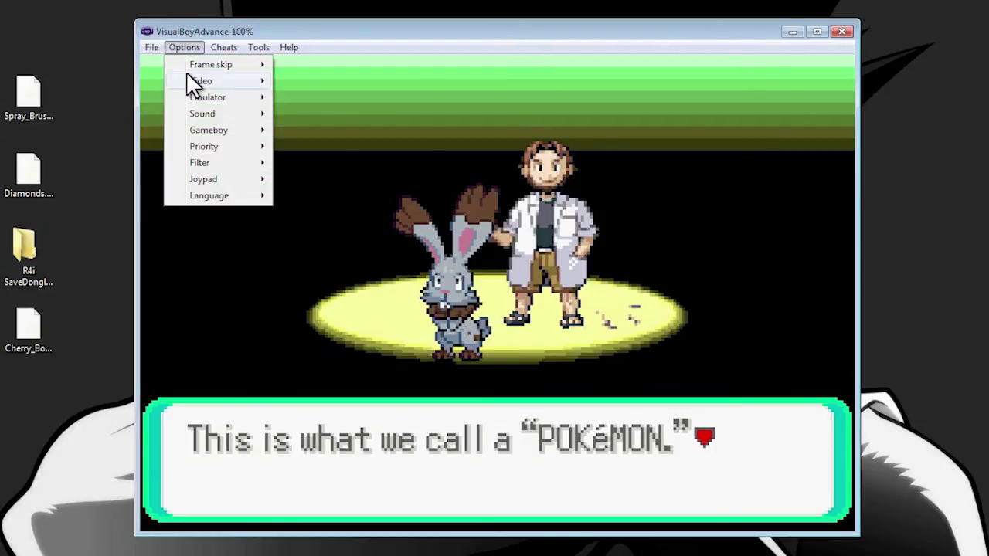
{"action": "mouse_move", "coordinate": [189, 80]}
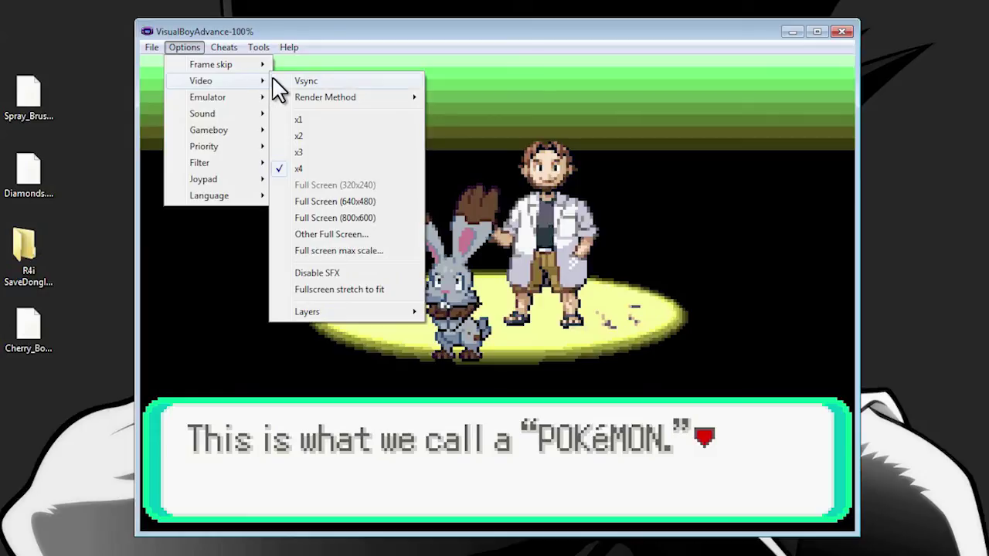
{"action": "mouse_move", "coordinate": [304, 98]}
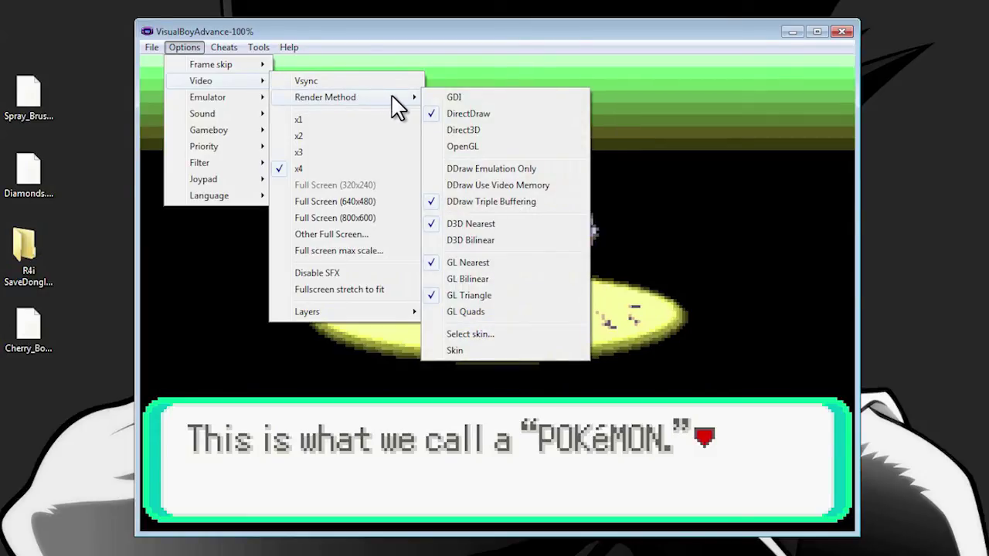
{"action": "left_click", "coordinate": [456, 132]}
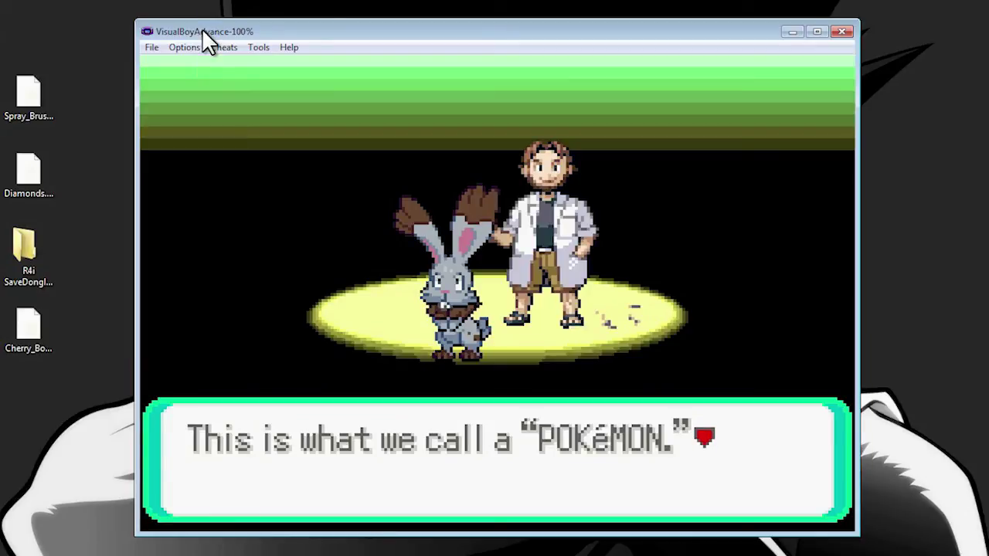
- Advance the professor's dialogue and choose to play as the BOY
{"action": "key", "text": "space"}
{"action": "key", "text": "z"}
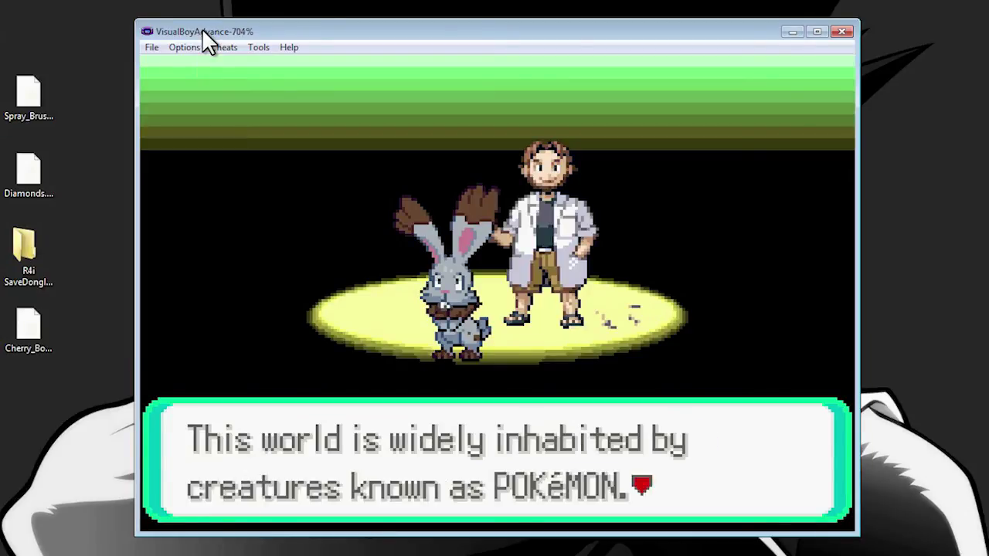
{"action": "key", "text": "z"}
{"action": "key", "text": "z"}
{"action": "key", "text": "z"}
{"action": "key", "text": "z"}
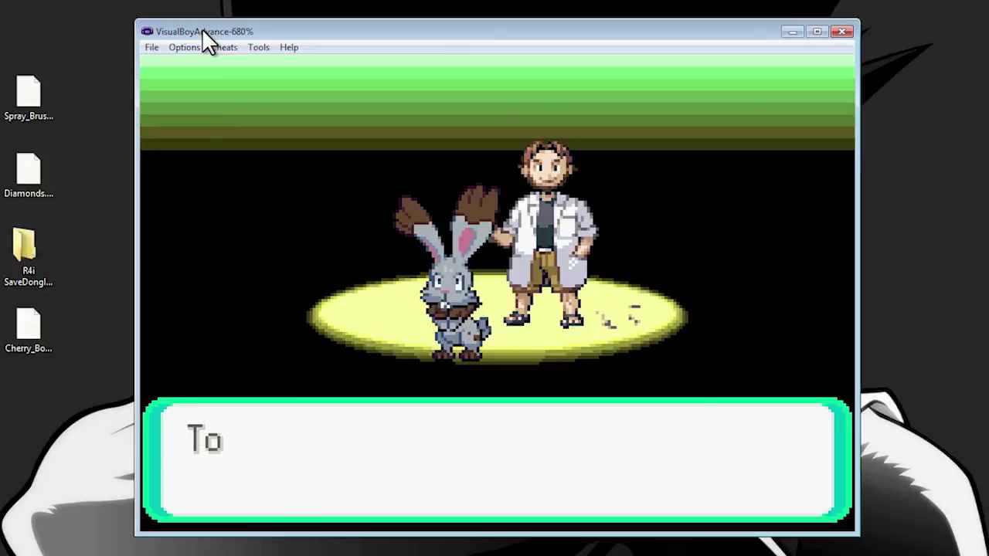
{"action": "key", "text": "z"}
{"action": "key", "text": "z"}
{"action": "key", "text": "z"}
{"action": "key", "text": "Down"}
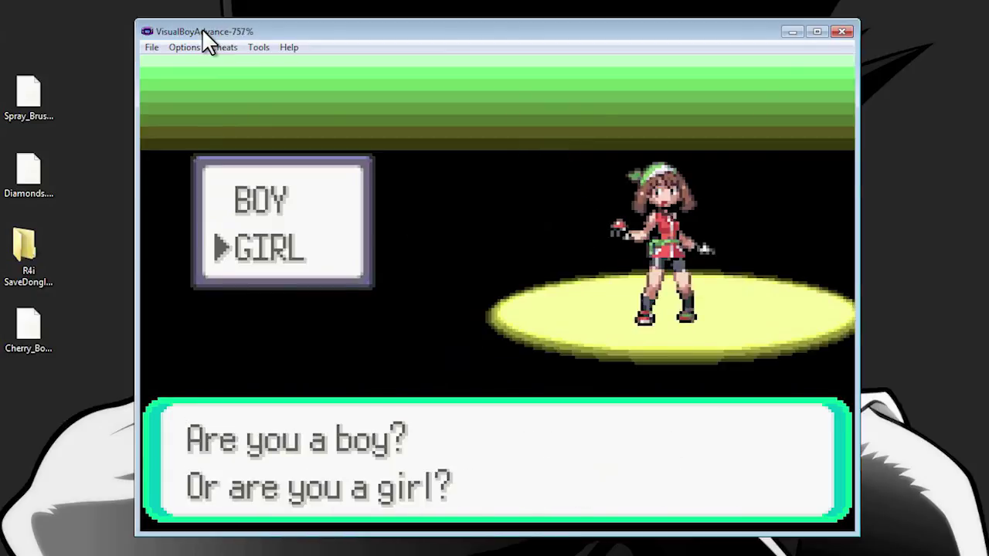
{"action": "key", "text": "Up"}
{"action": "key", "text": "Down"}
{"action": "key", "text": "Up"}
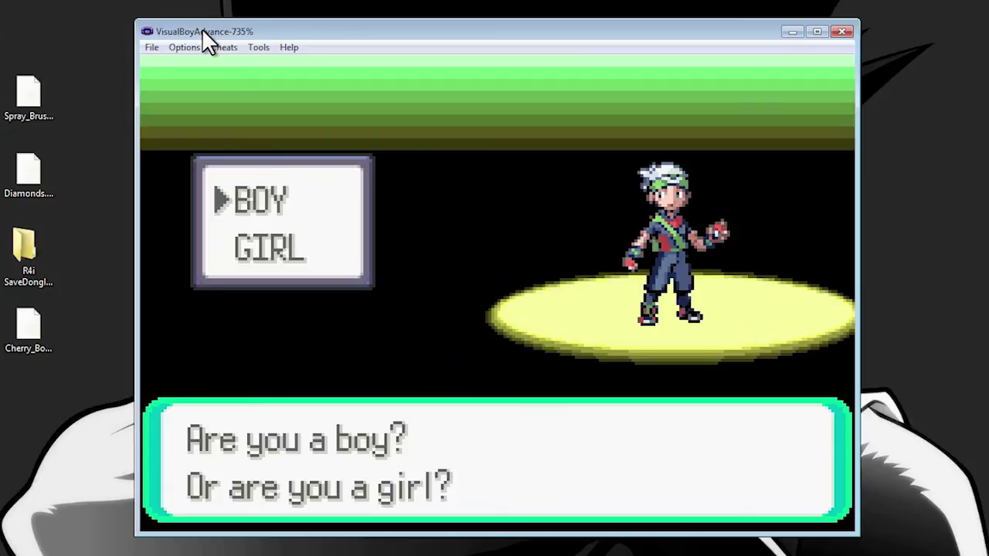
{"action": "key", "text": "Down"}
{"action": "key", "text": "Up"}
{"action": "key", "text": "z"}
{"action": "key", "text": "z"}
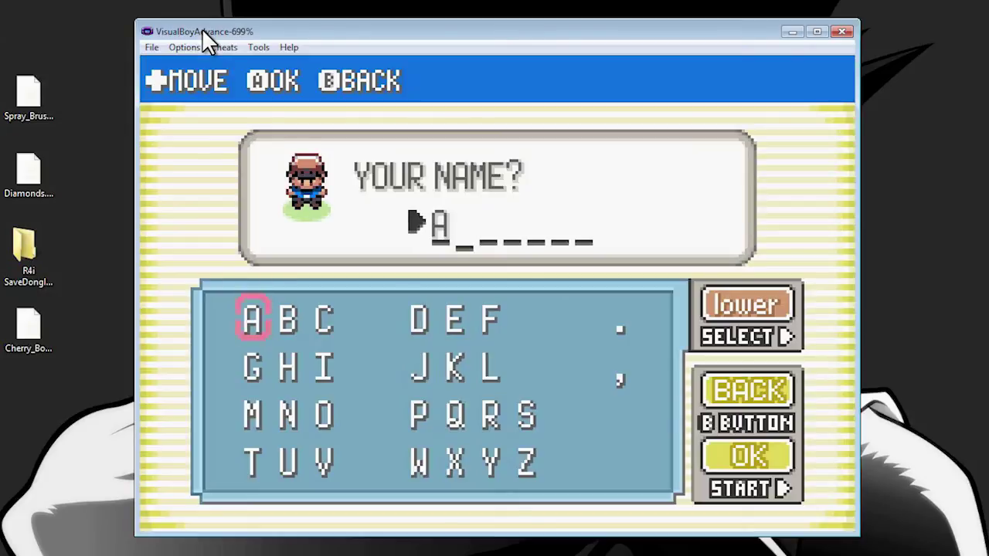
- Confirm the character's name with OK and finish the professor's farewell lines
{"action": "key", "text": "Return"}
{"action": "key", "text": "z"}
{"action": "key", "text": "z"}
{"action": "key", "text": "z"}
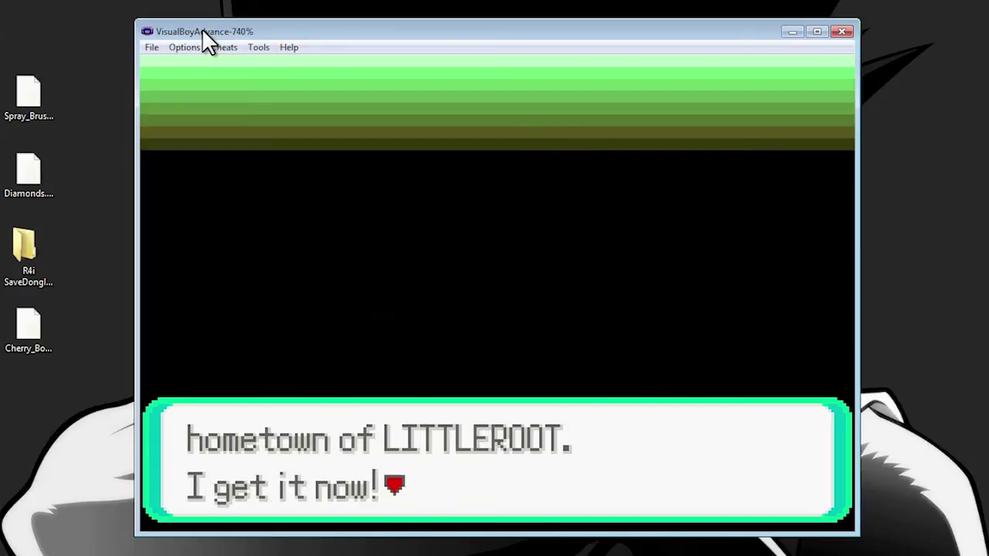
{"action": "key", "text": "z"}
{"action": "key", "text": "z"}
{"action": "key", "text": "z"}
{"action": "key", "text": "z"}
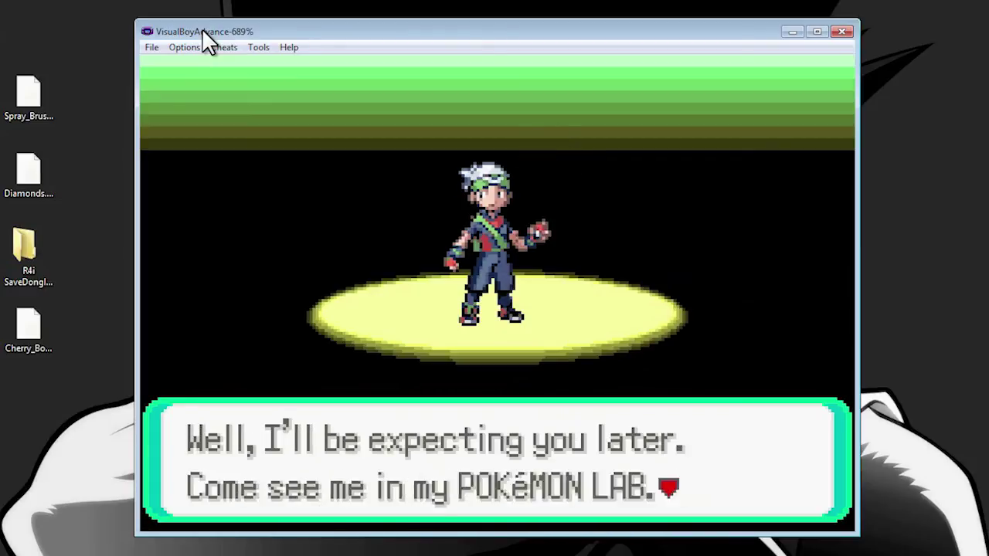
{"action": "key", "text": "z"}
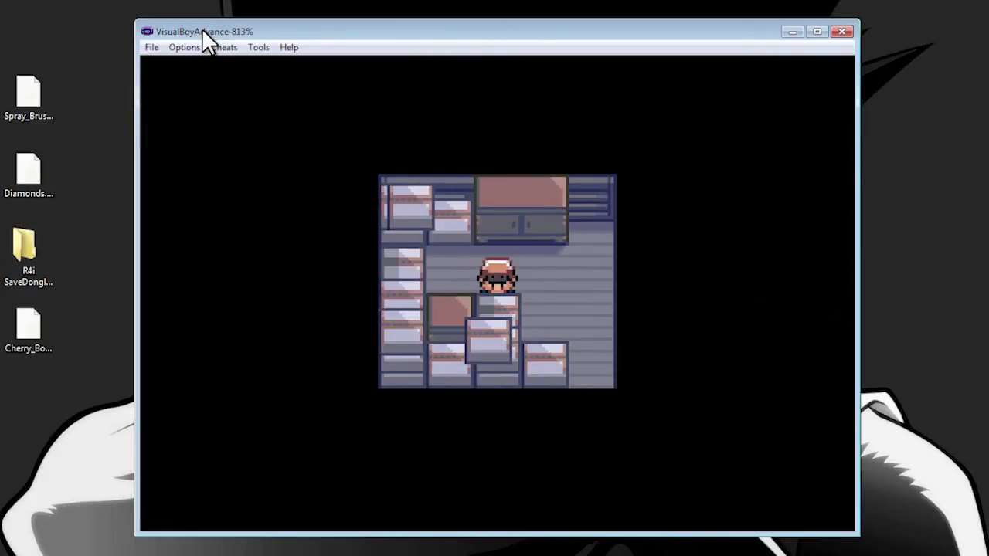
- Walk the player around the moving-truck room, ending facing down
{"action": "key", "text": "Right"}
{"action": "key", "text": "Left"}
{"action": "key", "text": "Right"}
{"action": "key", "text": "Left"}
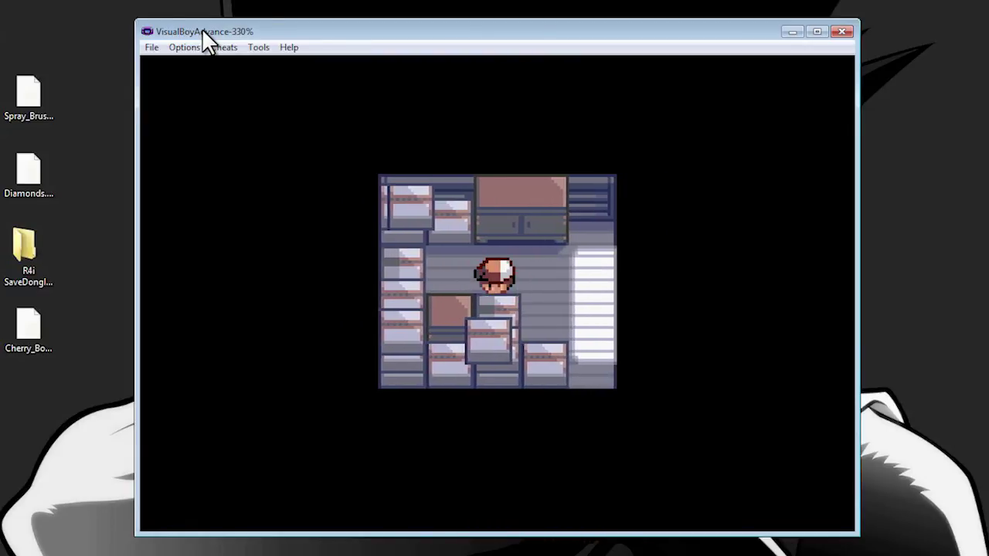
{"action": "key", "text": "Left"}
{"action": "key", "text": "Right"}
{"action": "key", "text": "Up"}
{"action": "key", "text": "Down"}
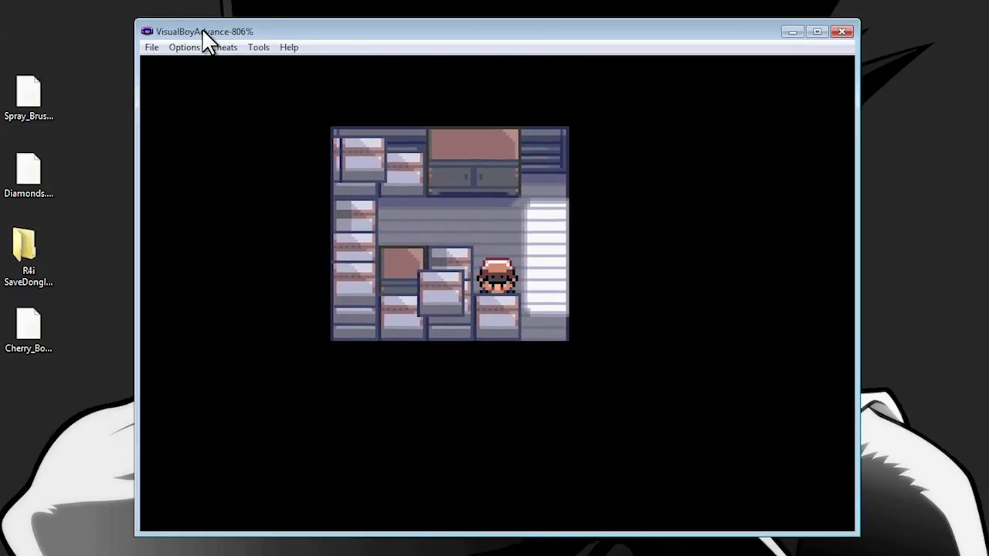
{"action": "key", "text": "Up"}
{"action": "key", "text": "Up"}
{"action": "key", "text": "Down"}
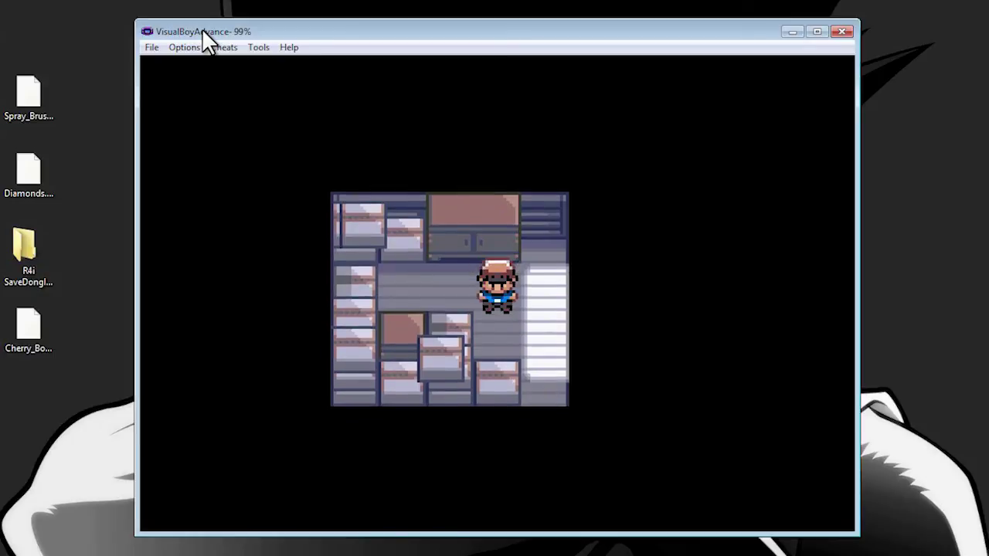
{"action": "key", "text": "Up"}
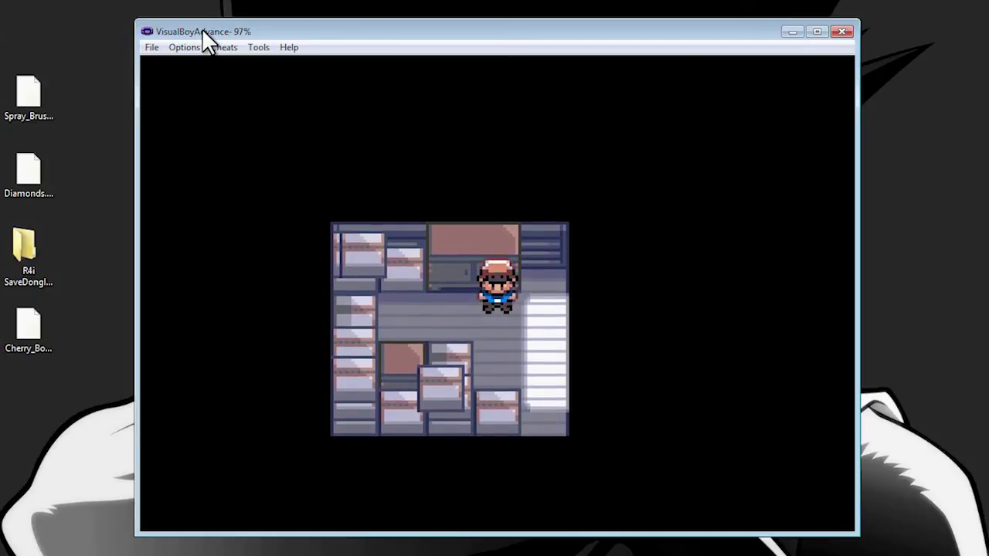
{"action": "key", "text": "Down"}
{"action": "key", "text": "Up"}
{"action": "key", "text": "Down"}
- Set Options > Video > Render Method back to DirectDraw
{"action": "left_click", "coordinate": [194, 47]}
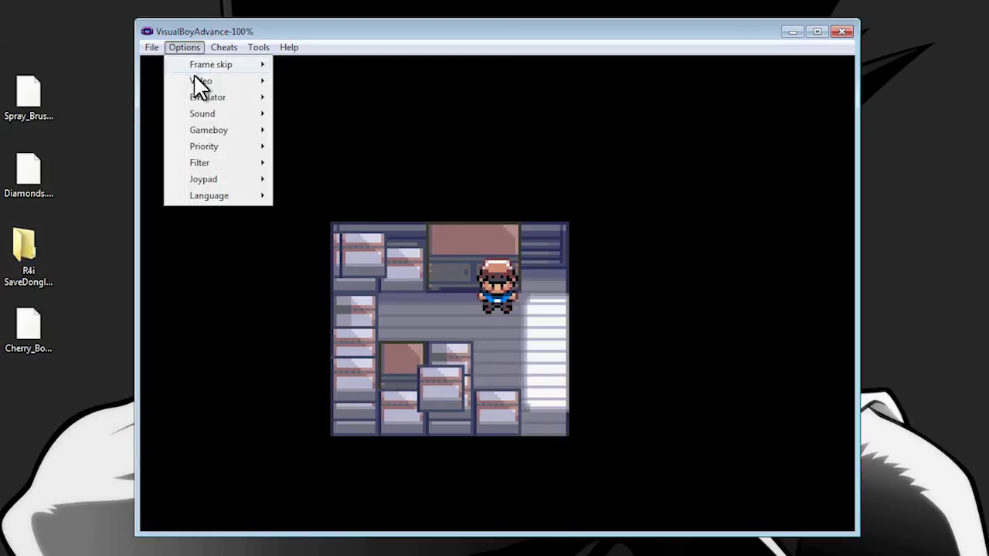
{"action": "mouse_move", "coordinate": [201, 82]}
{"action": "mouse_move", "coordinate": [321, 99]}
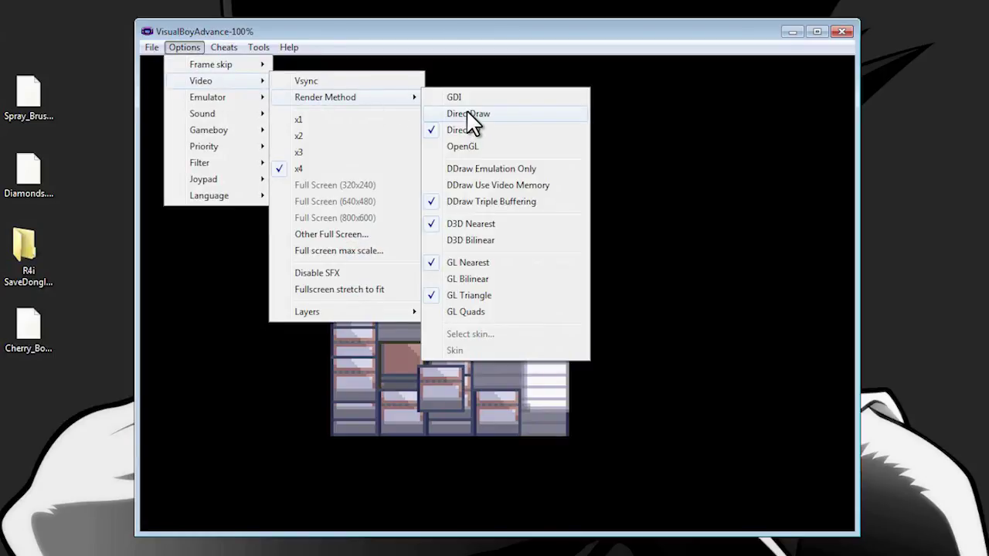
{"action": "left_click", "coordinate": [469, 114]}
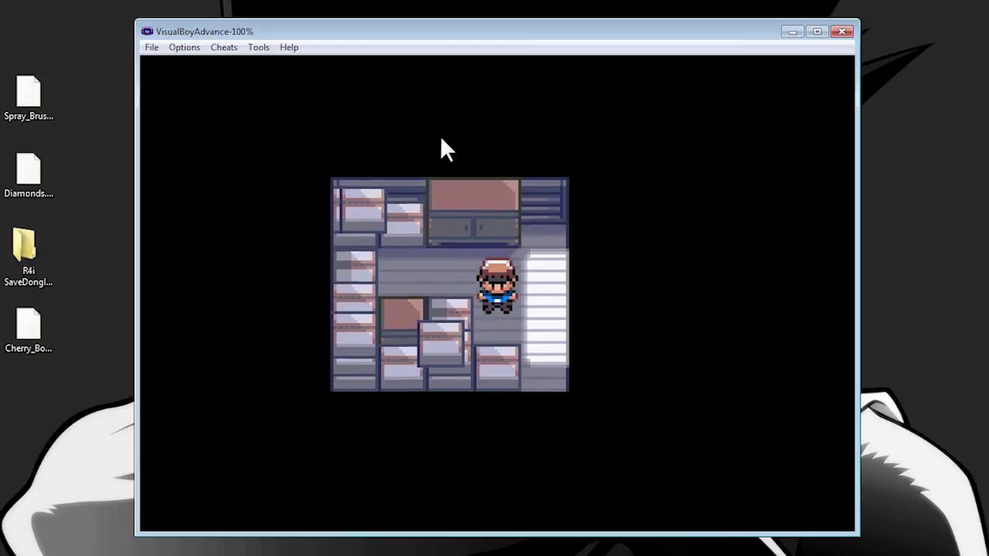